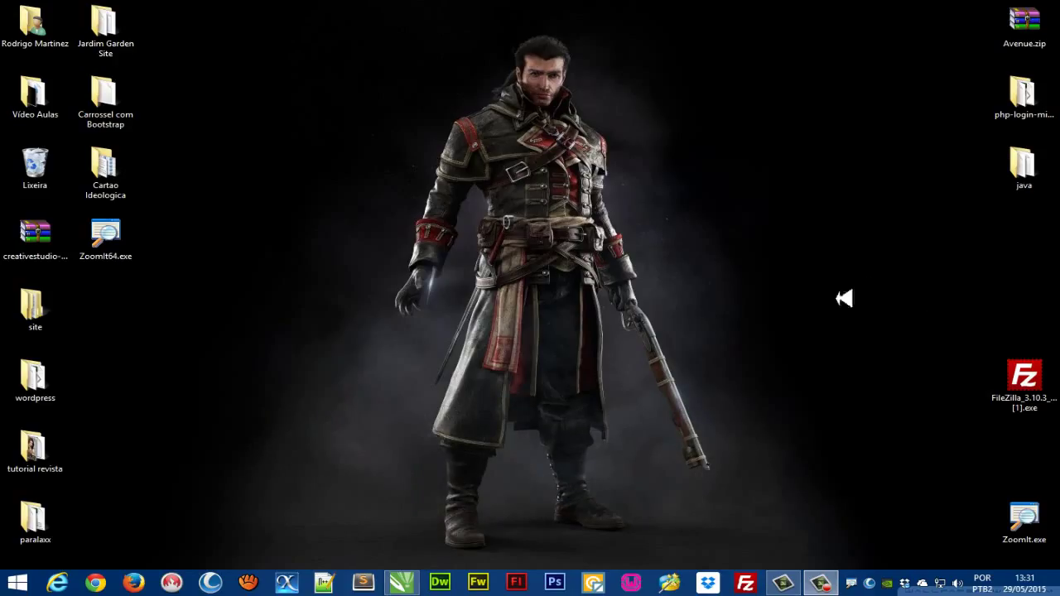
# Switch to CorelDRAW and create a new document with the A4 page size
pyautogui.click(402, 582)
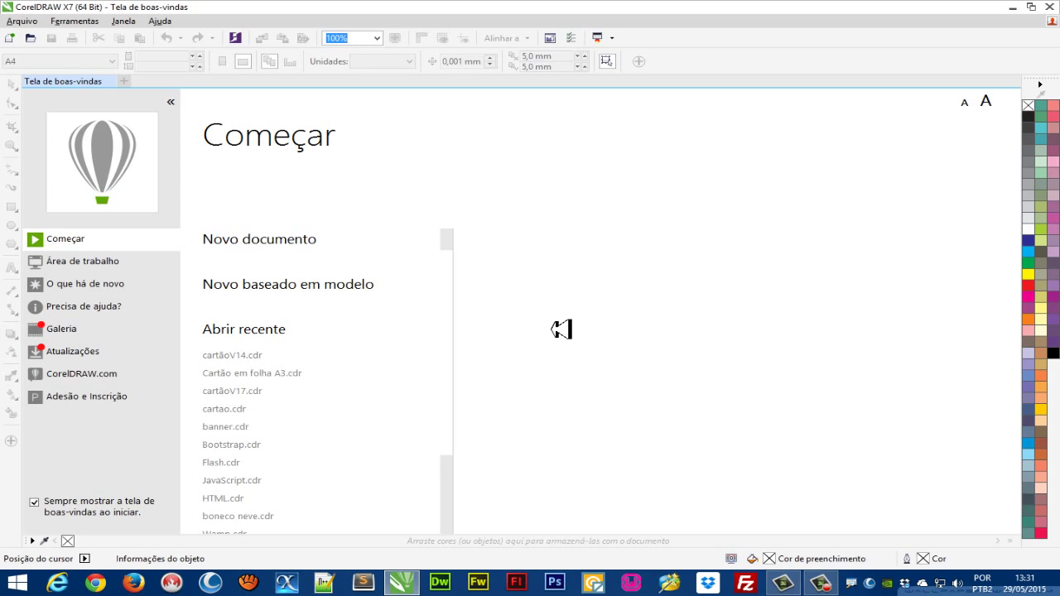
pyautogui.click(23, 21)
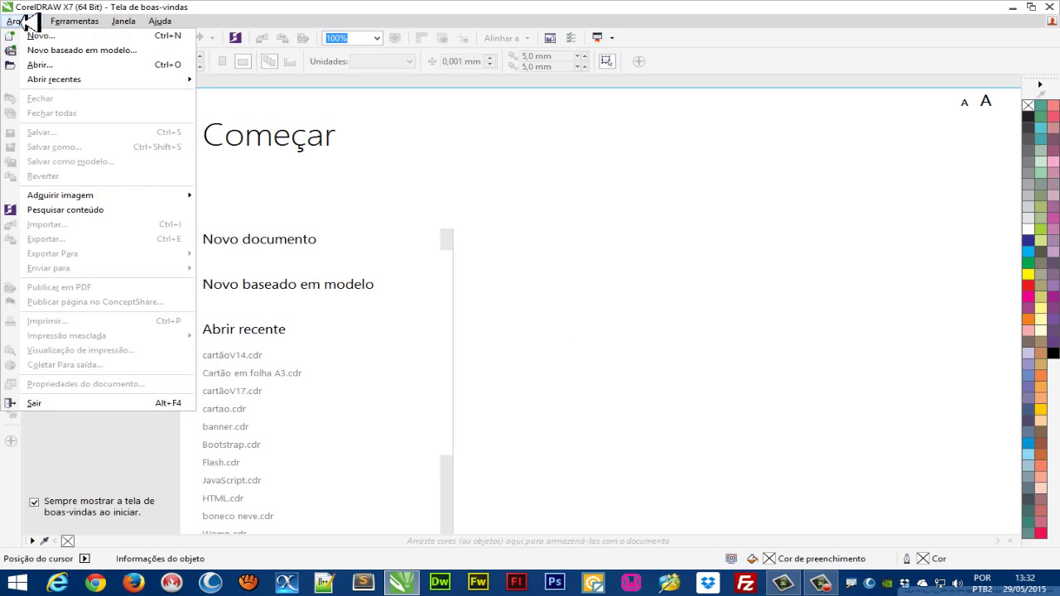
pyautogui.click(36, 35)
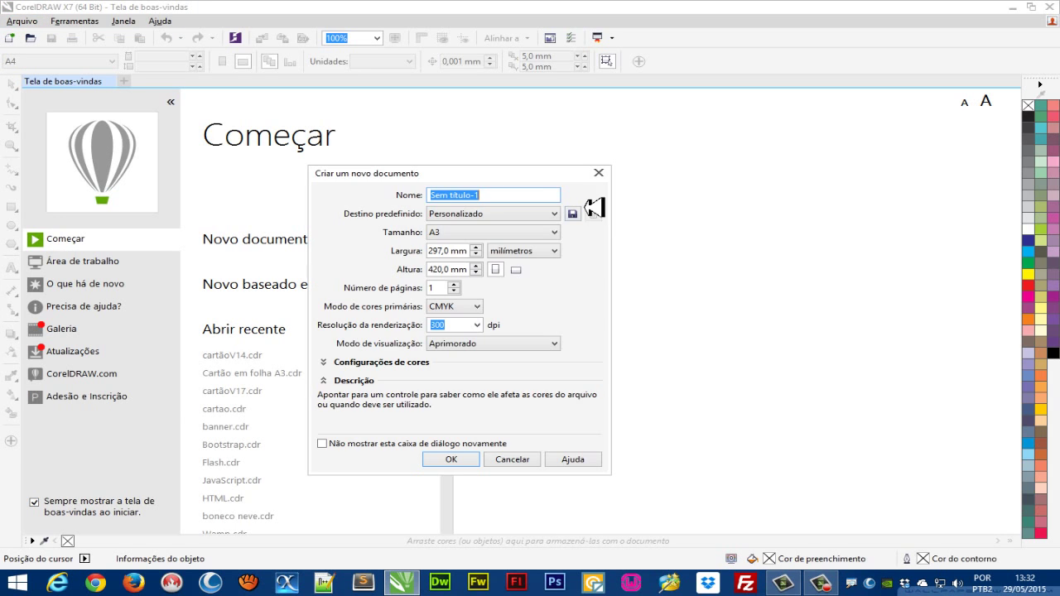
pyautogui.click(477, 232)
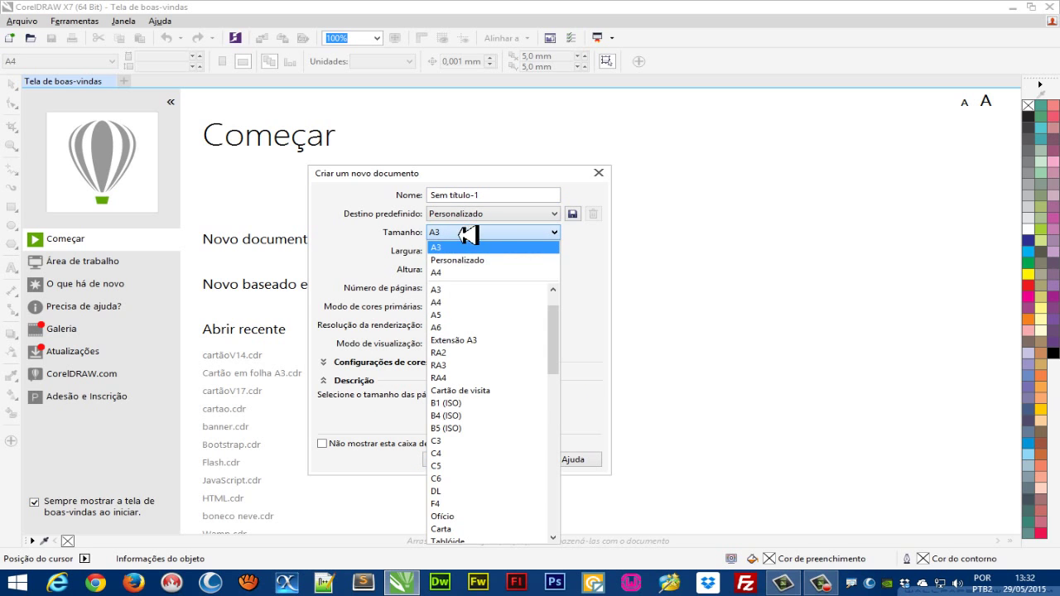
pyautogui.click(462, 272)
pyautogui.click(452, 460)
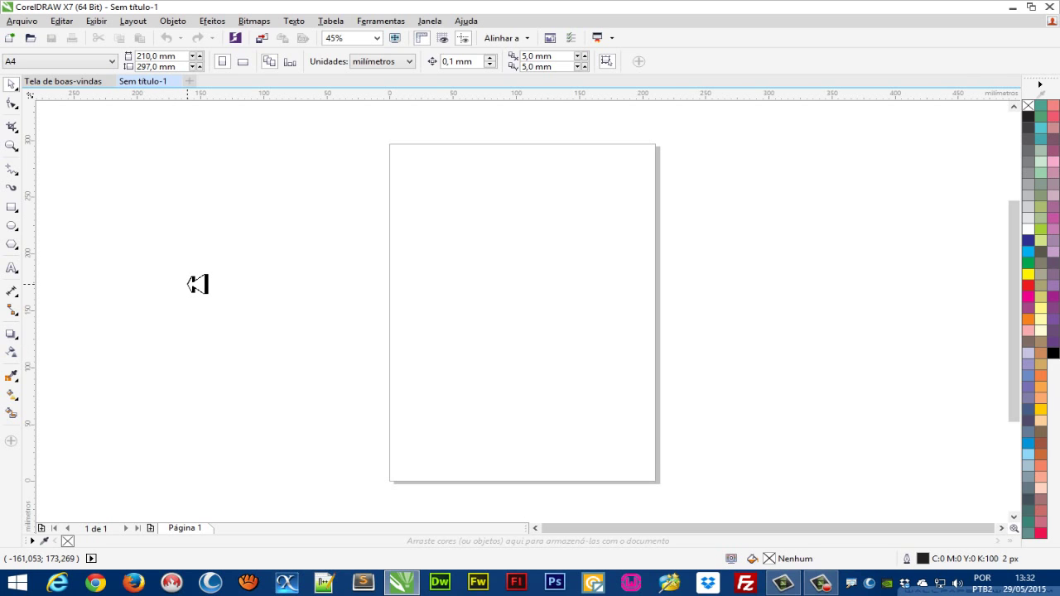
# Import images.jpg from the logo mitsubishi folder and place it beside the page at about 232 × 293 mm
pyautogui.hotkey('ctrl', 'i')
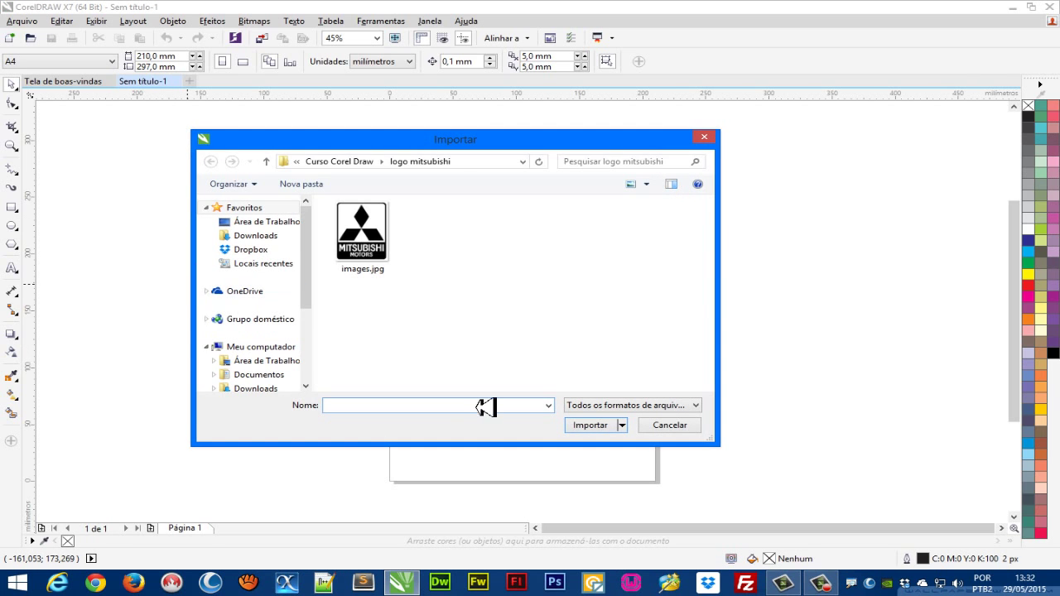
pyautogui.doubleClick(390, 233)
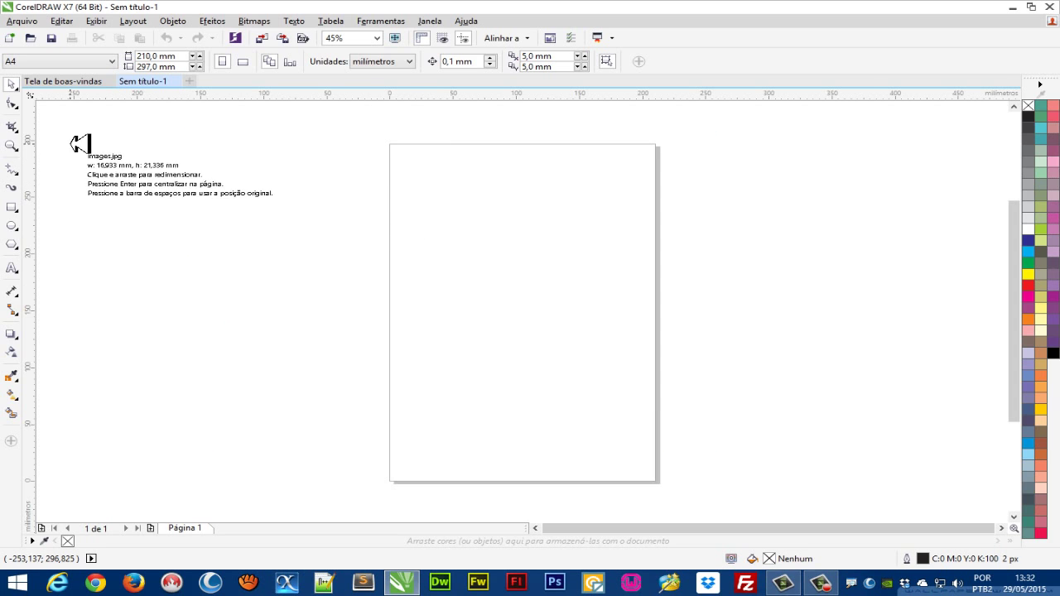
pyautogui.moveTo(73, 145); pyautogui.dragTo(444, 468)
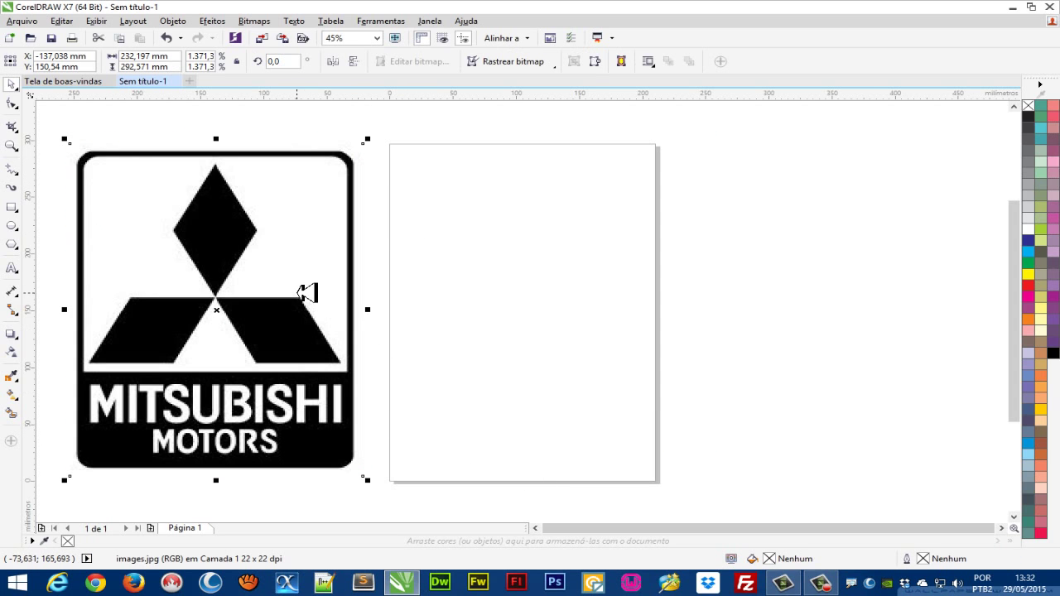
pyautogui.moveTo(230, 245)
pyautogui.mouseDown()
pyautogui.moveTo(232, 236)
pyautogui.moveTo(243, 243)
pyautogui.moveTo(236, 233)
pyautogui.mouseUp()
pyautogui.click(727, 237)
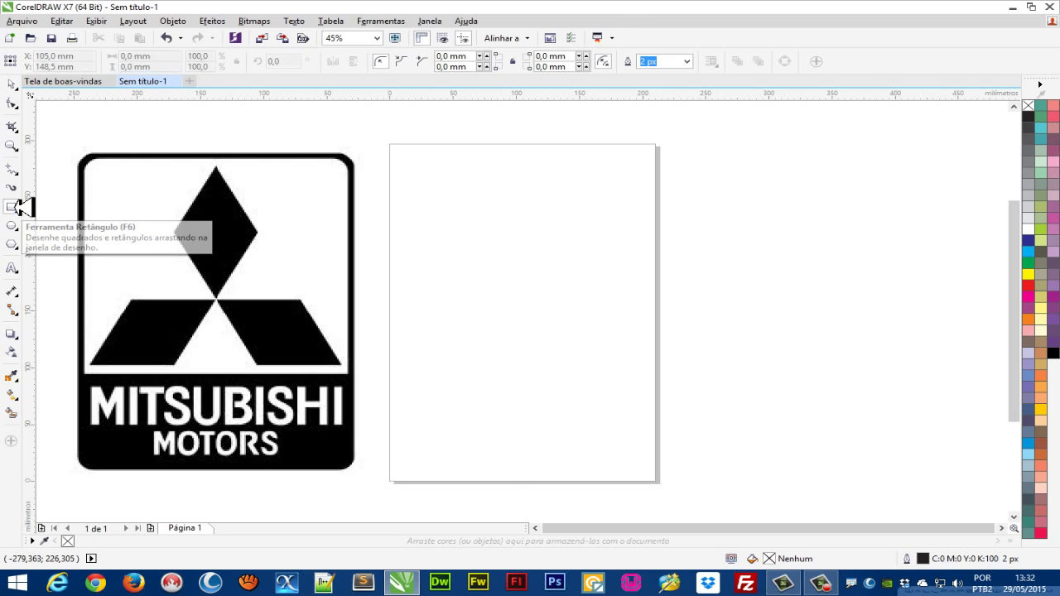
# Create a rectangle covering the whole page and set its outline width to 100 px
pyautogui.doubleClick(19, 206)
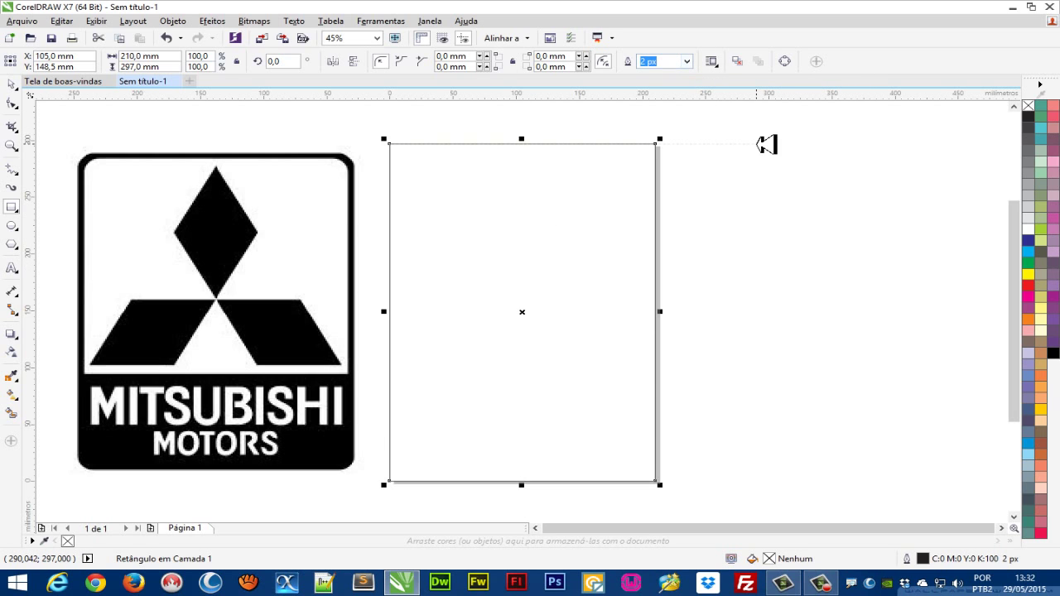
pyautogui.press('F12')
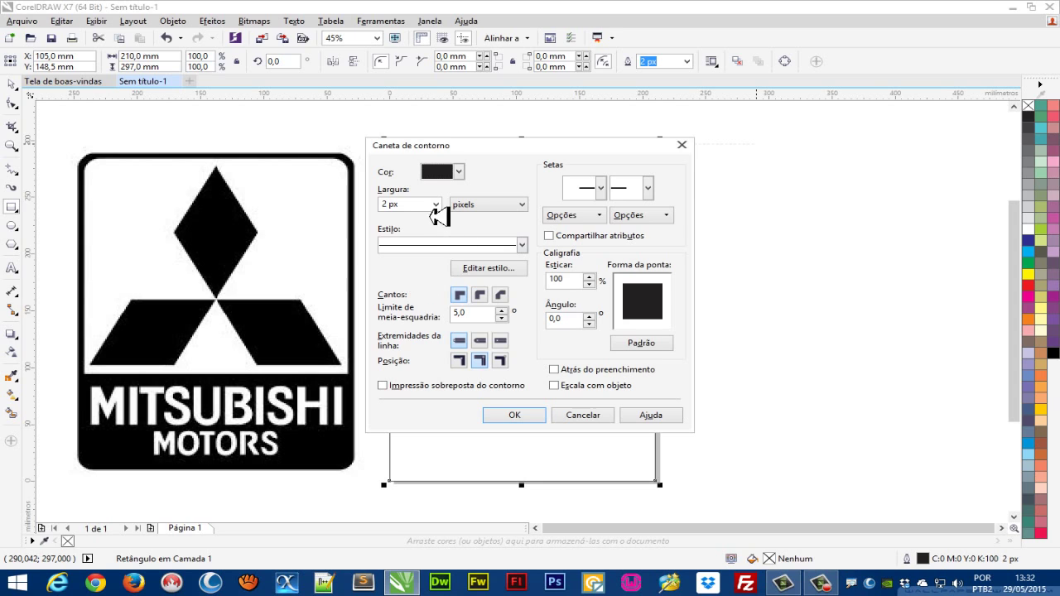
pyautogui.click(433, 206)
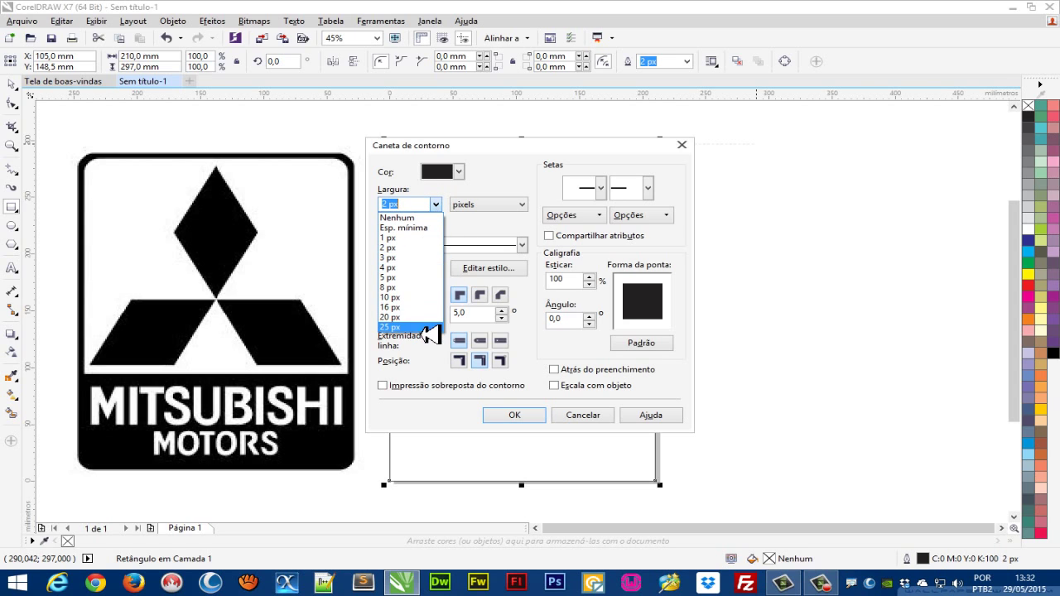
pyautogui.click(411, 203)
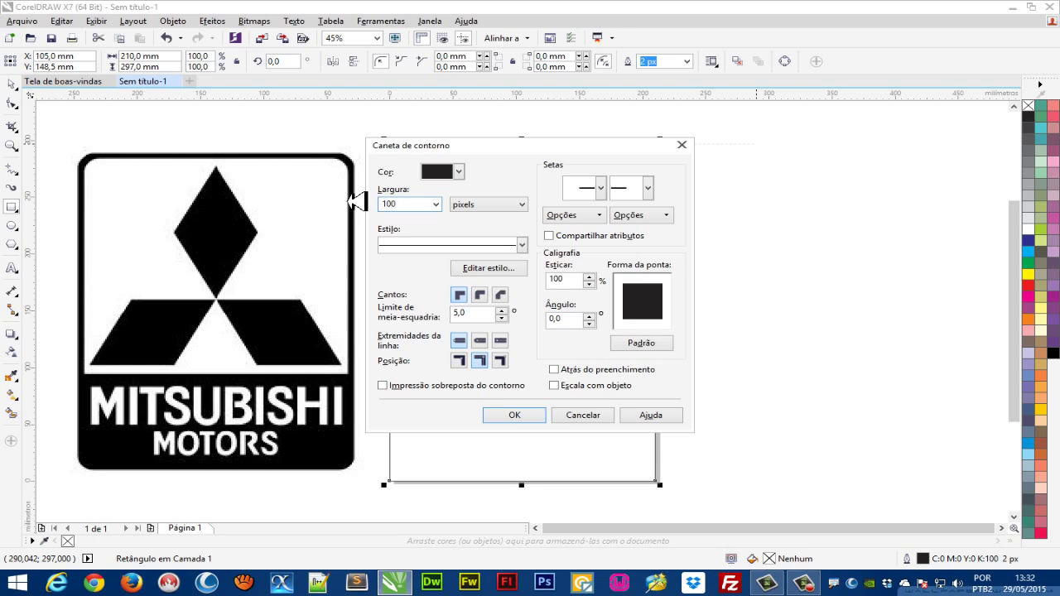
pyautogui.click(521, 418)
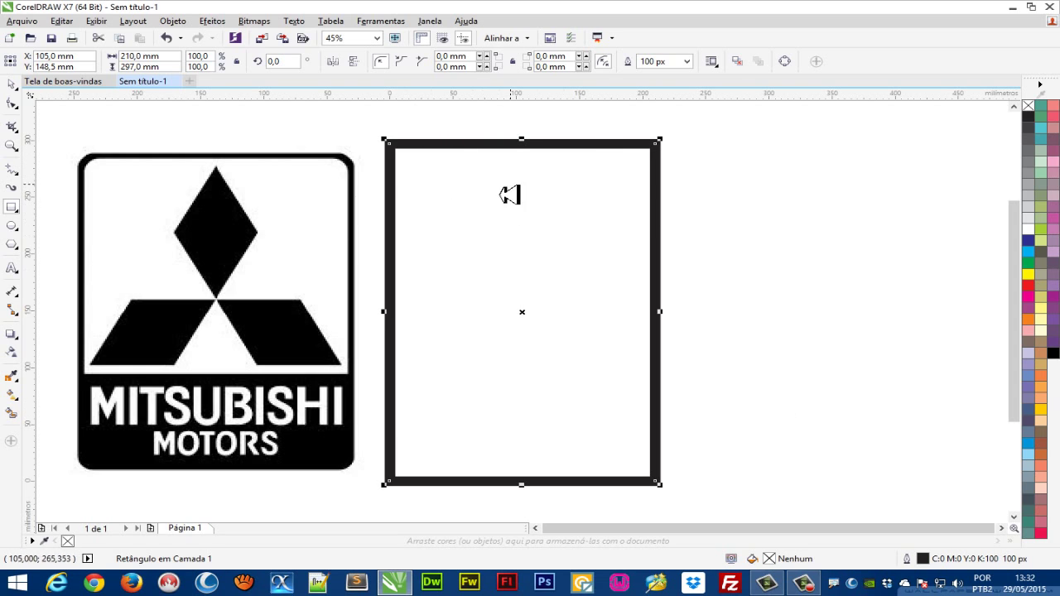
# Round the page rectangle's corners to a radius of about 22 mm and fill it with black
pyautogui.click(14, 104)
pyautogui.moveTo(396, 140); pyautogui.dragTo(423, 146)
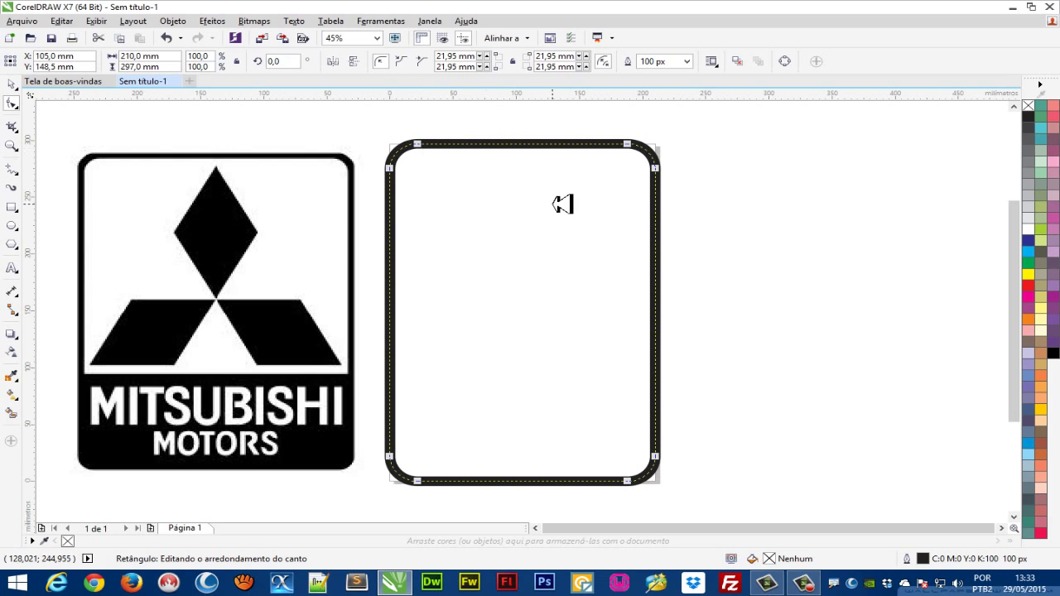
pyautogui.click(11, 84)
pyautogui.click(808, 282)
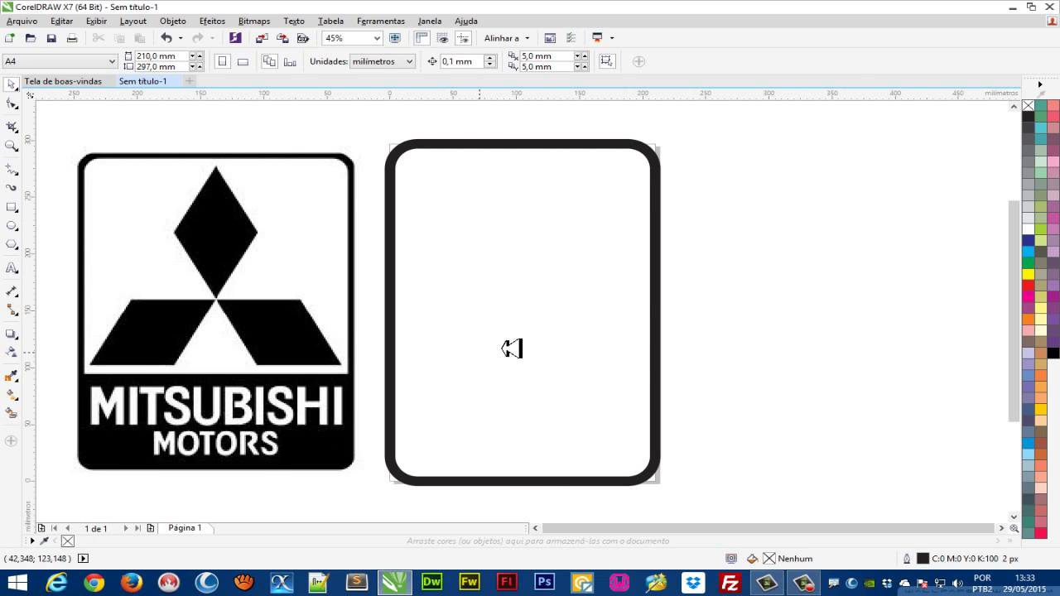
pyautogui.click(539, 238)
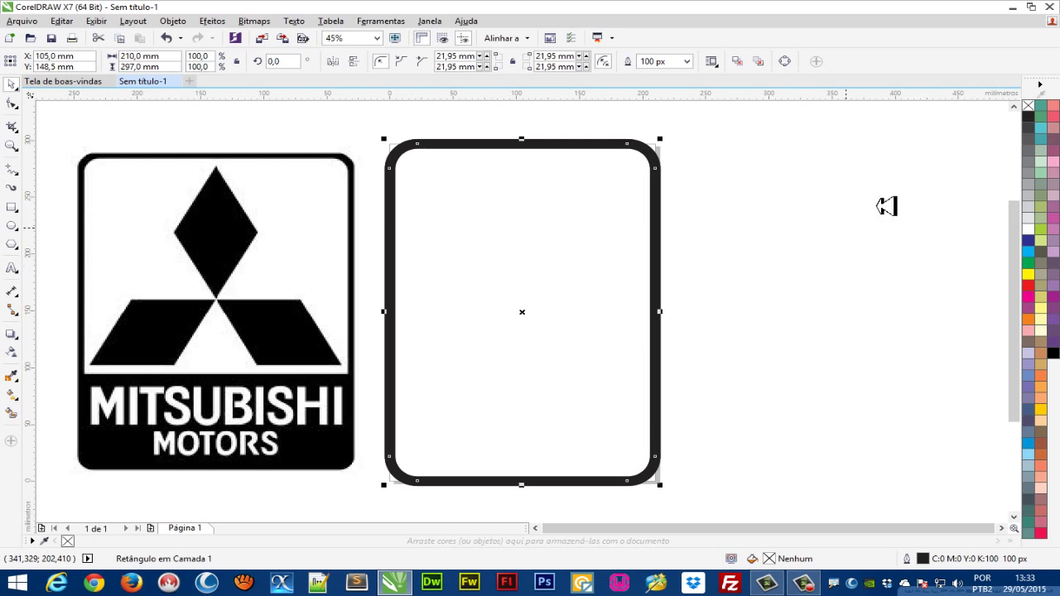
pyautogui.click(1037, 117)
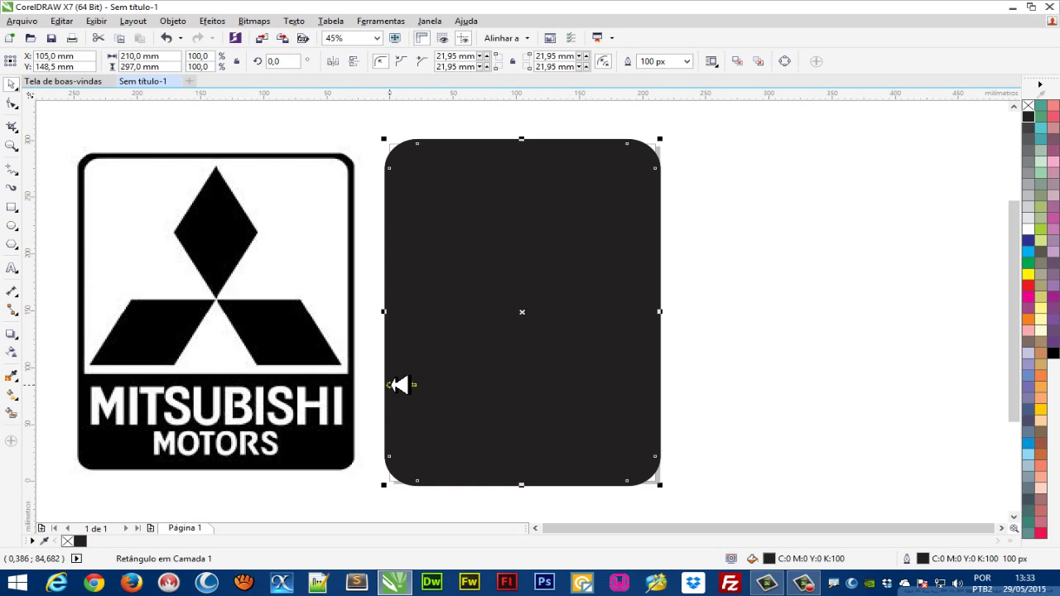
# Erase a straight horizontal strip across the lower part of the black rectangle with a square 10 mm eraser
pyautogui.click(20, 121)
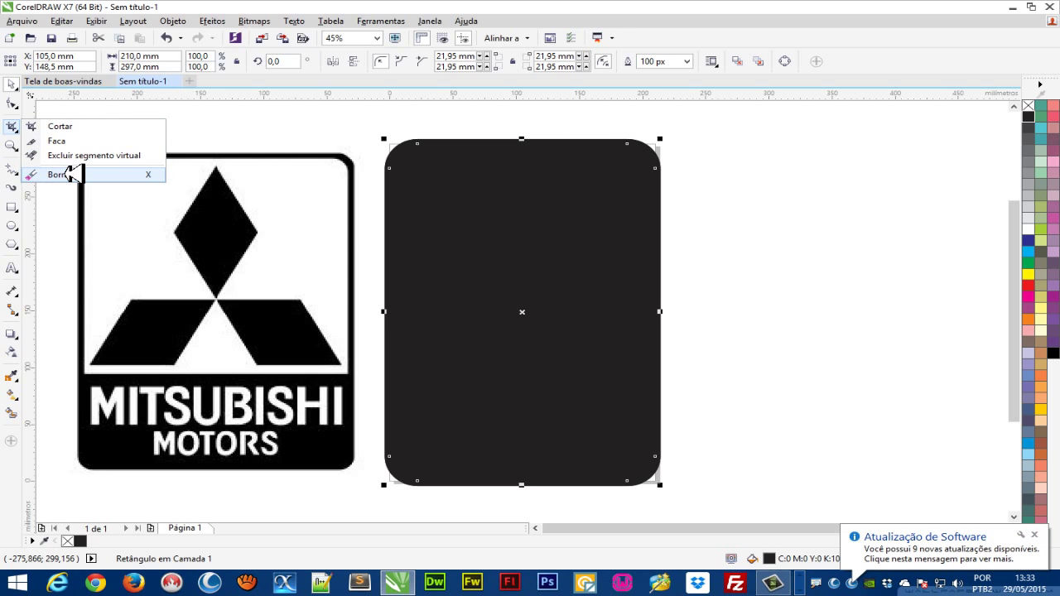
pyautogui.click(72, 174)
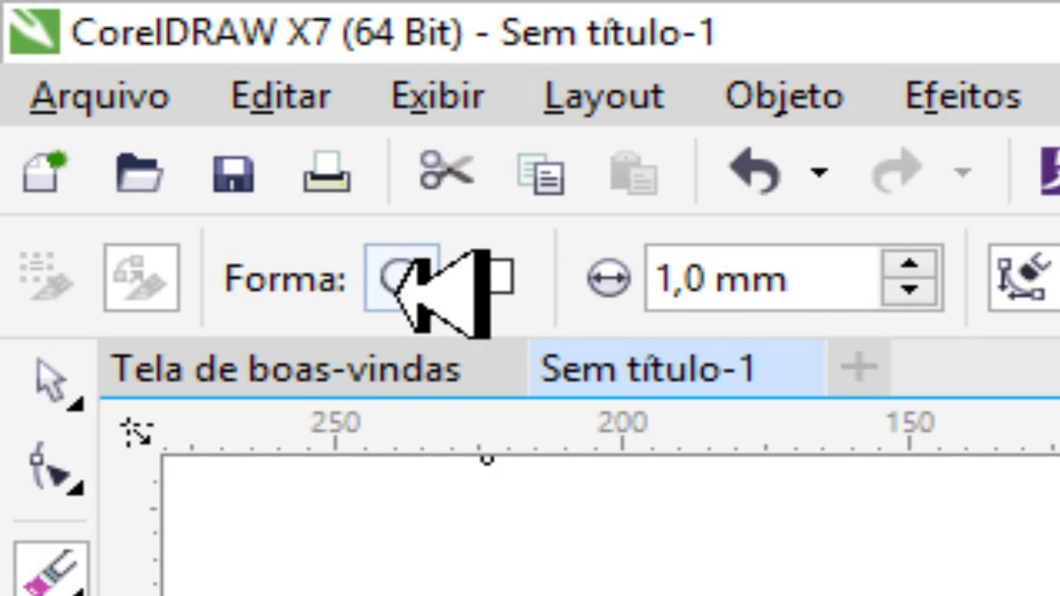
pyautogui.click(490, 282)
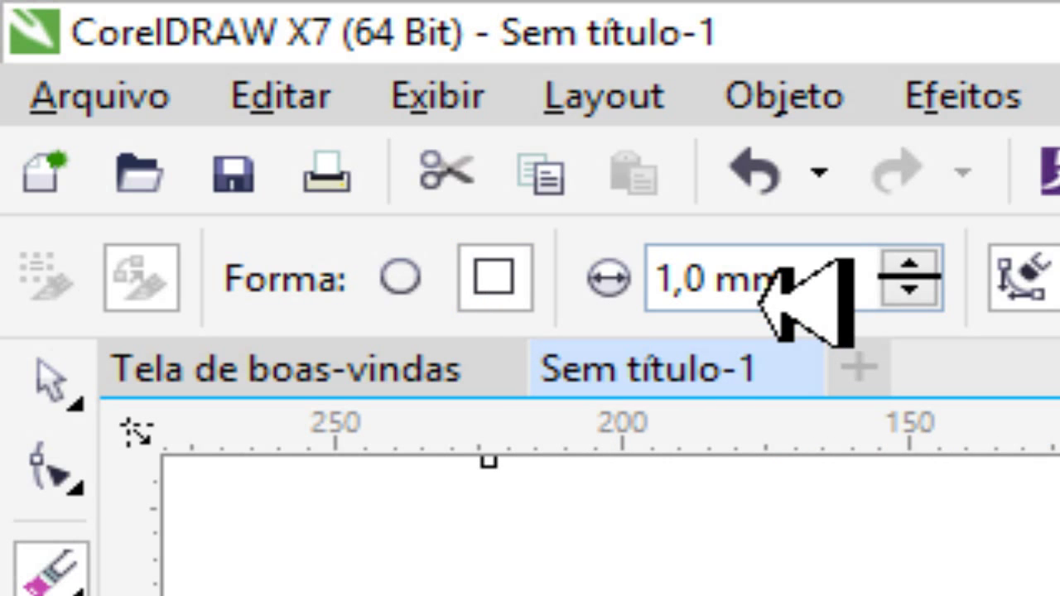
pyautogui.click(823, 281)
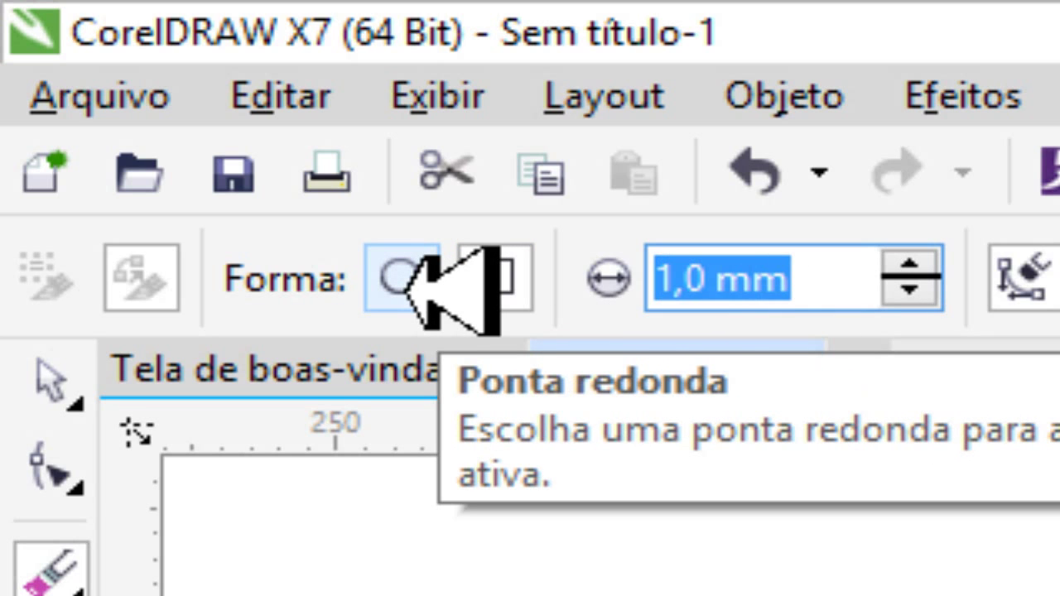
pyautogui.write('10')
pyautogui.press('Return')
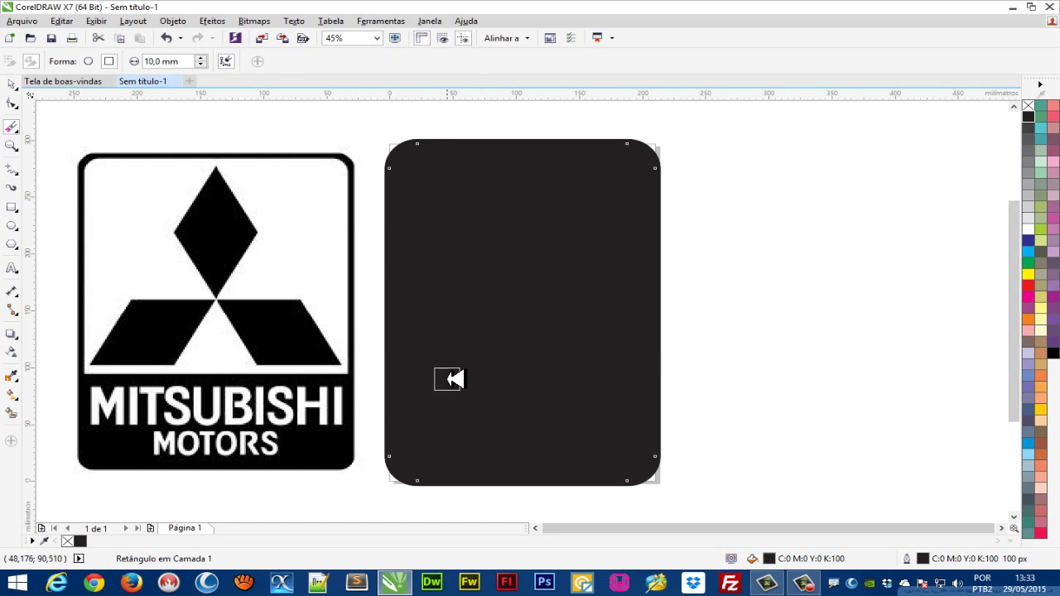
pyautogui.click(372, 383)
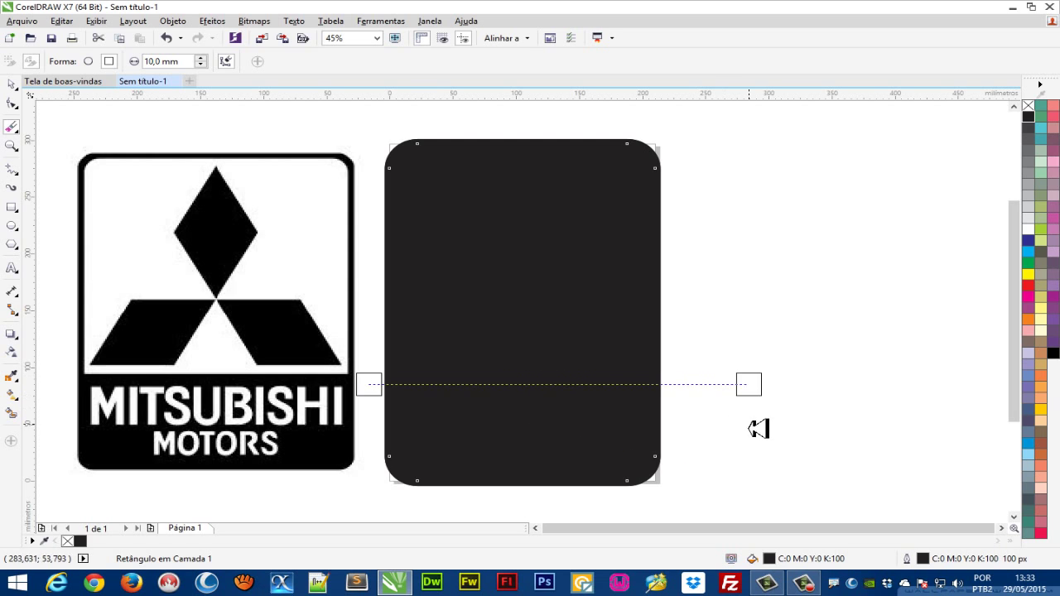
pyautogui.click(719, 362)
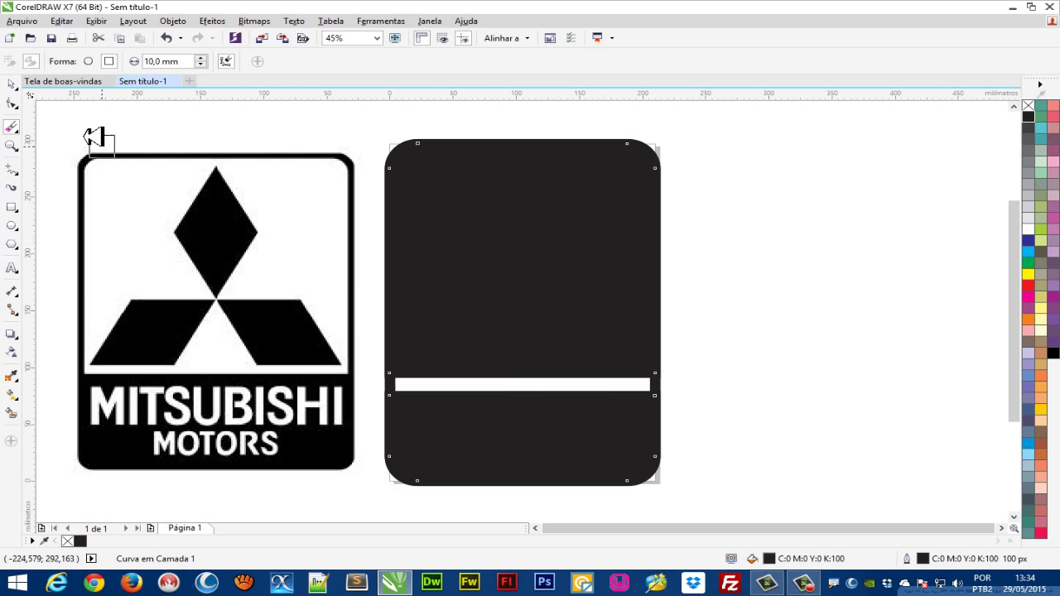
# Break the erased shape into two pieces and make the upper one an unfilled frame reaching down to the lower block
pyautogui.click(11, 84)
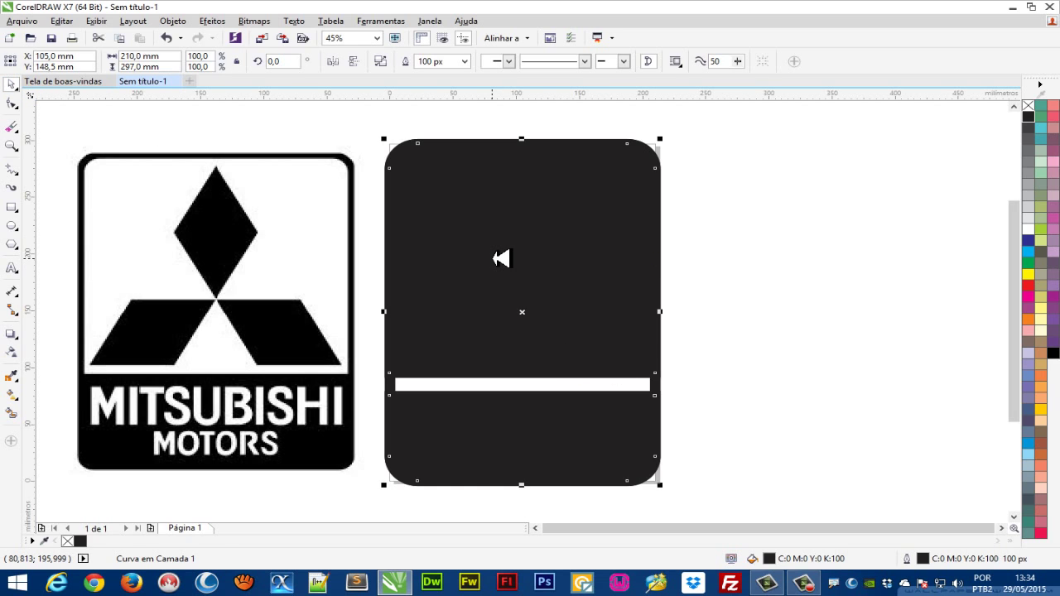
pyautogui.keyDown('shift'); pyautogui.click(501, 259); pyautogui.keyUp('shift')
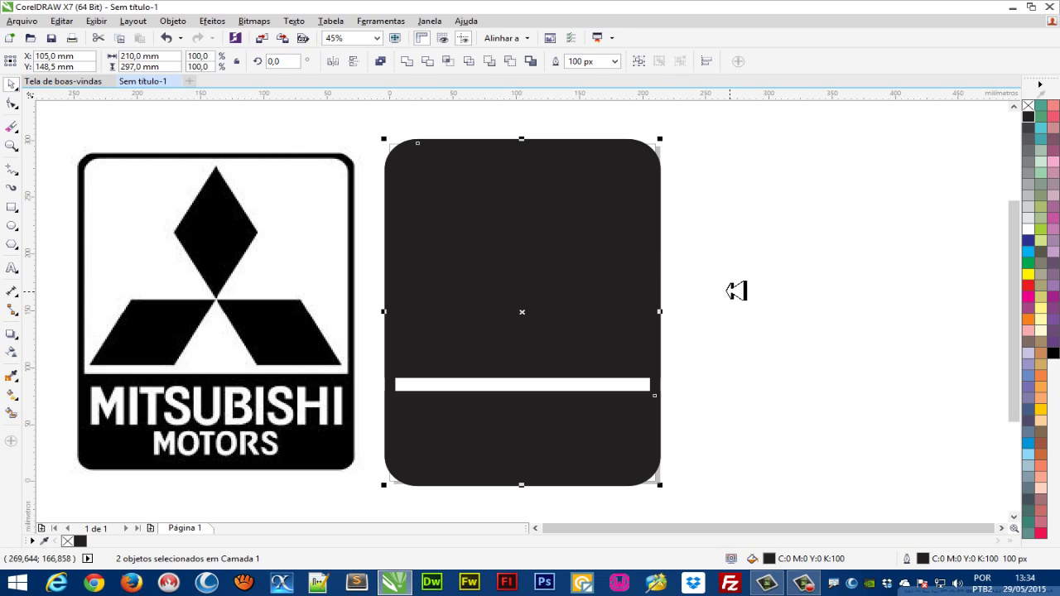
pyautogui.click(816, 284)
pyautogui.click(515, 230)
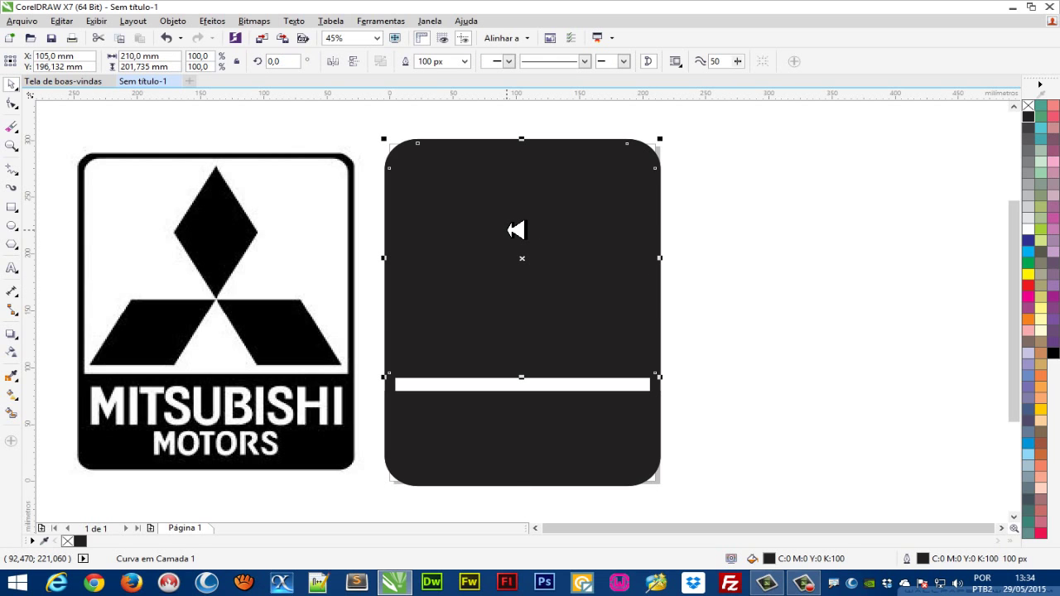
pyautogui.press('Delete')
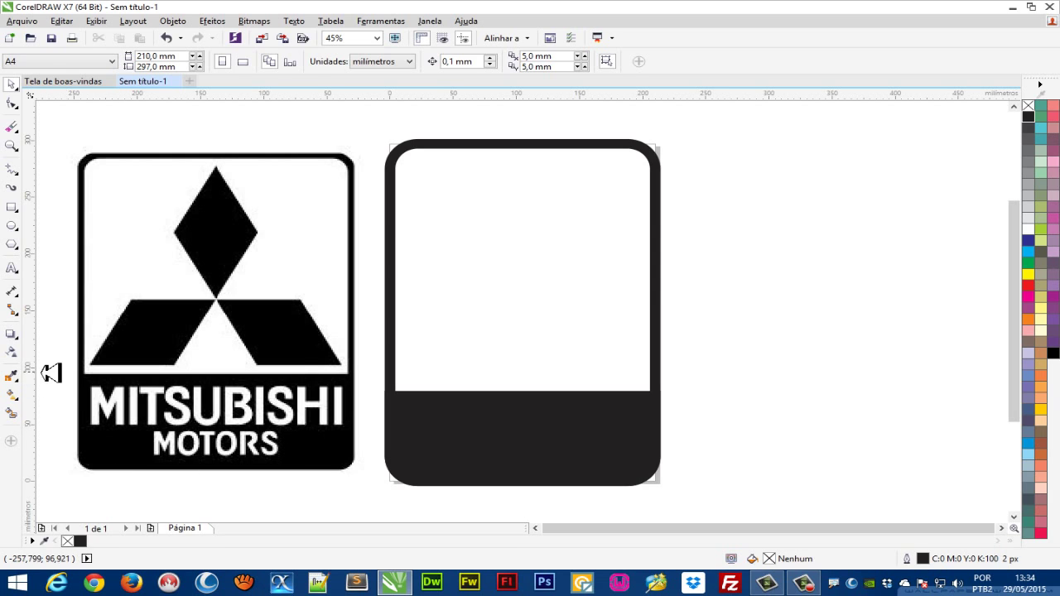
# Sample the reference logo's black and apply it to the lower block's fill and outline and the upper frame's outline
pyautogui.click(17, 378)
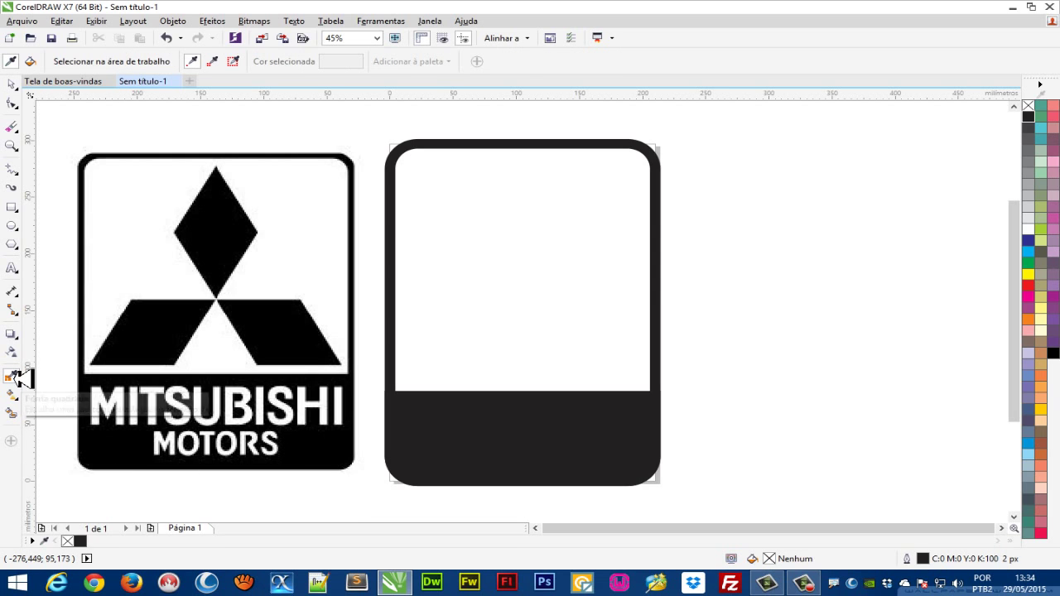
pyautogui.click(331, 453)
pyautogui.click(503, 447)
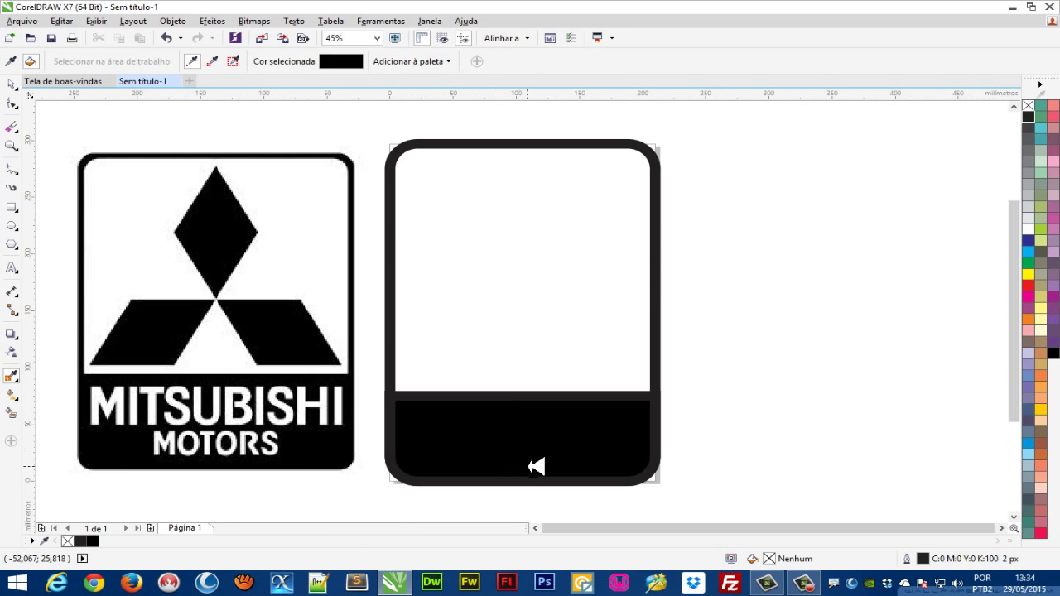
pyautogui.click(579, 396)
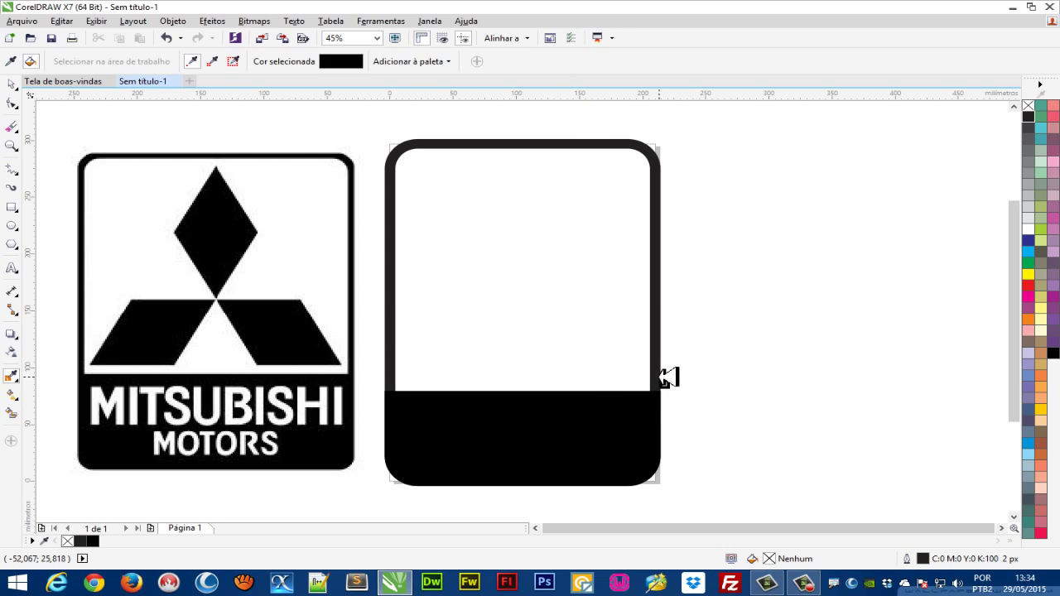
pyautogui.click(660, 377)
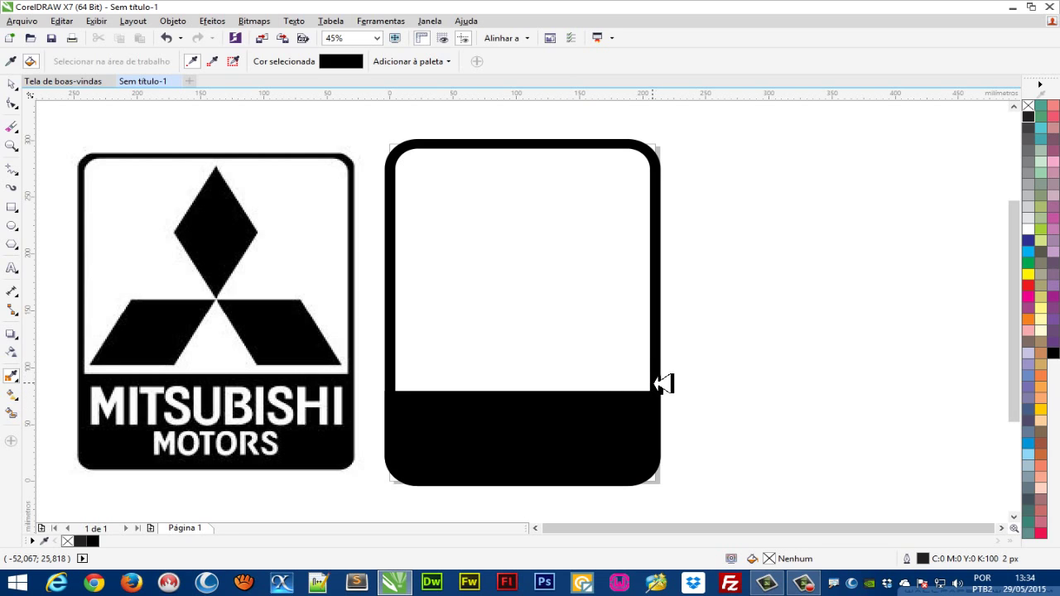
pyautogui.click(12, 84)
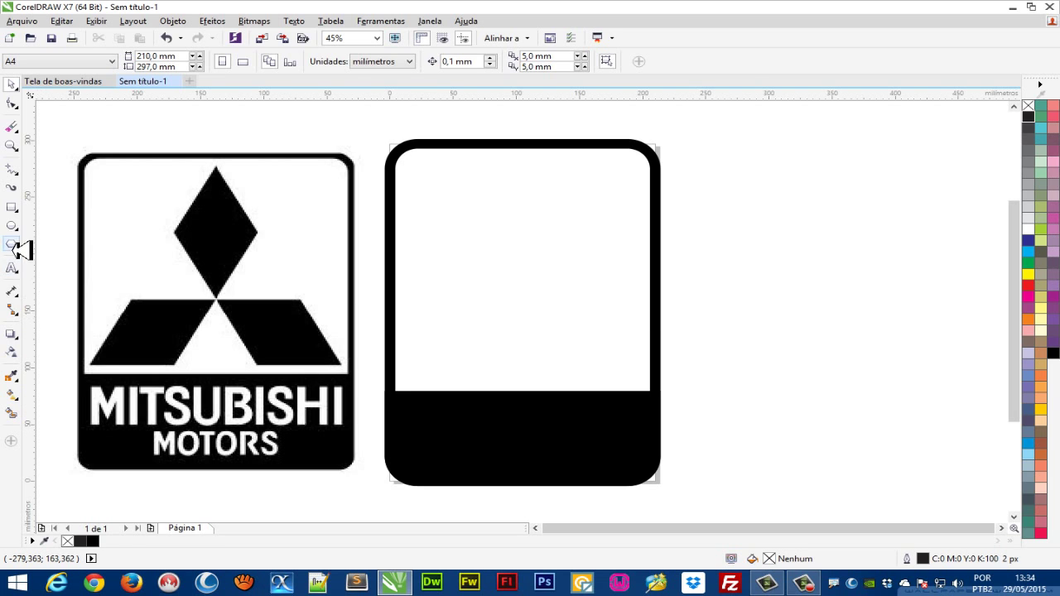
# Add the artistic text MITSUBISHI inside the white area of the upper frame
pyautogui.click(11, 267)
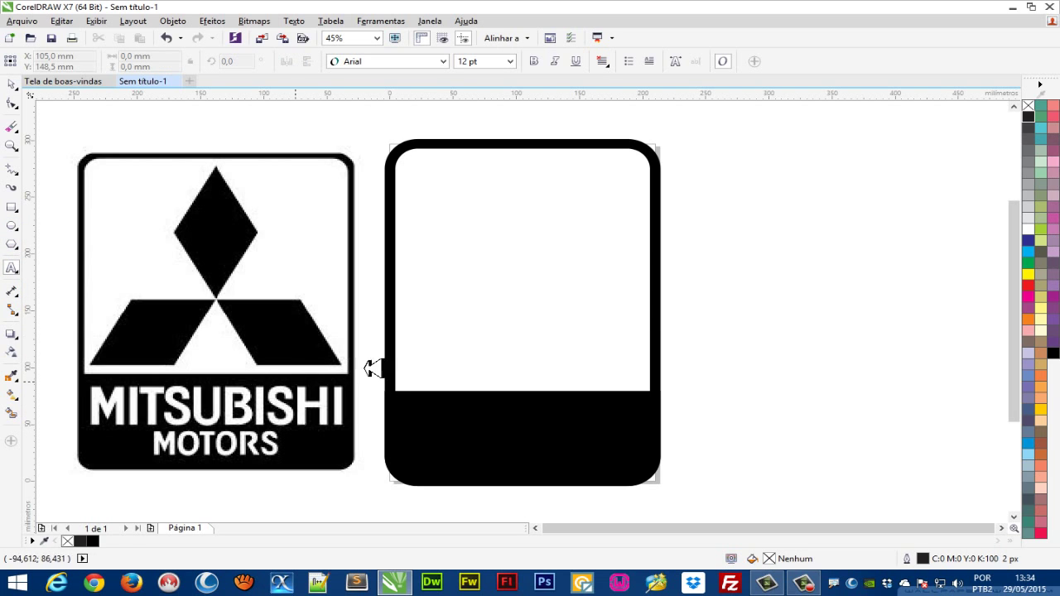
pyautogui.click(444, 308)
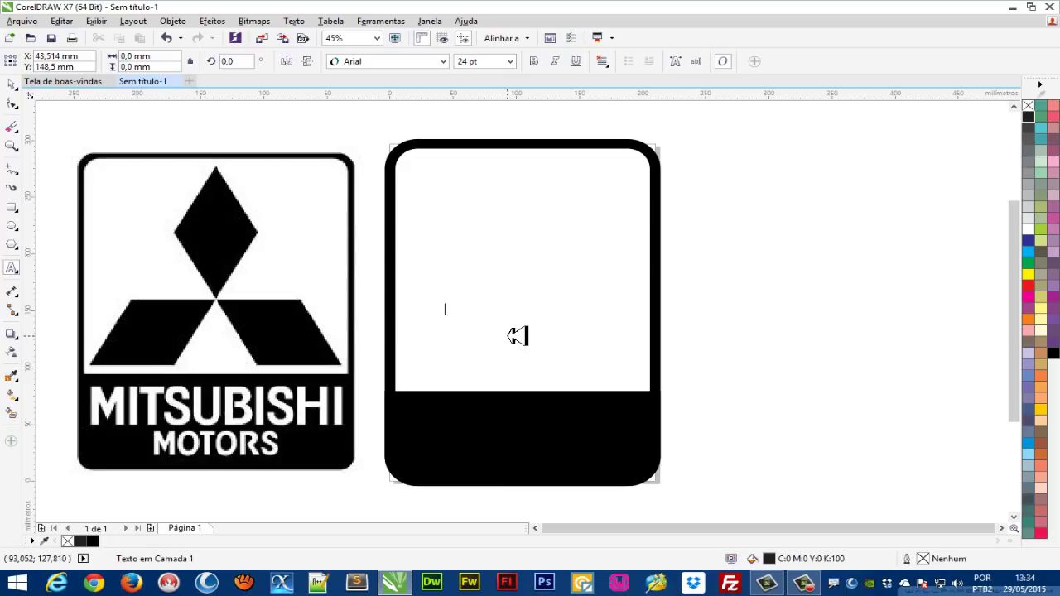
pyautogui.write('MITSUBISHI')
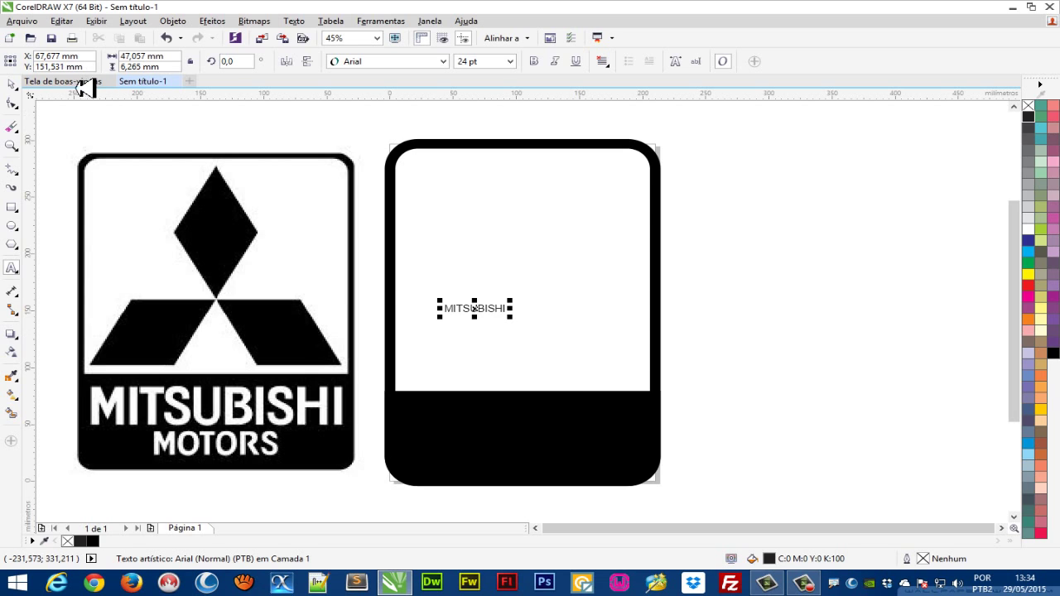
# Enlarge the MITSUBISHI text to about 166 mm wide, fill it with white, and place it in the upper part of the black lower block
pyautogui.click(12, 83)
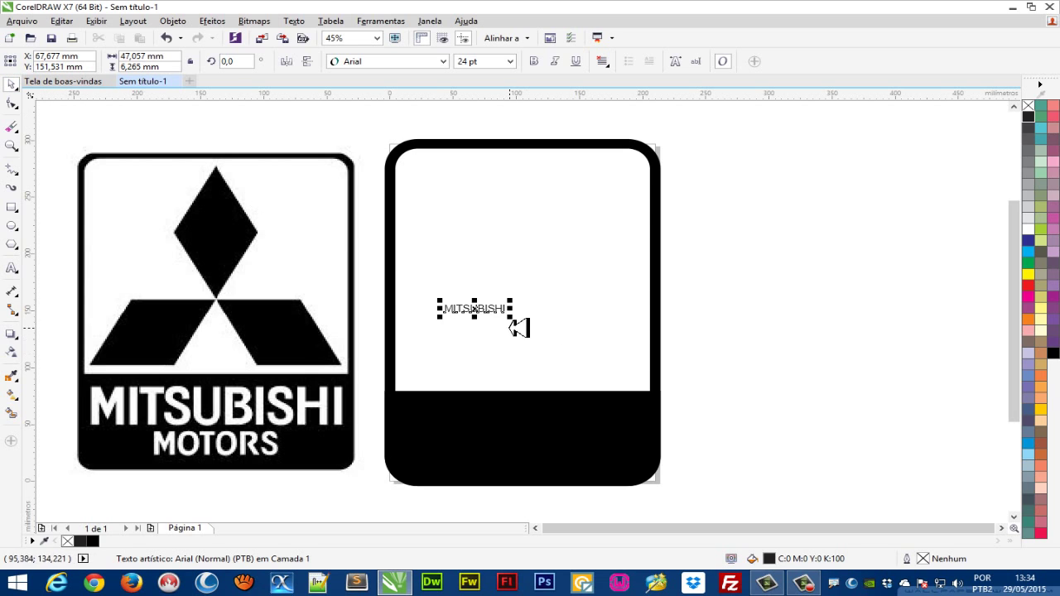
pyautogui.moveTo(511, 317); pyautogui.dragTo(667, 367)
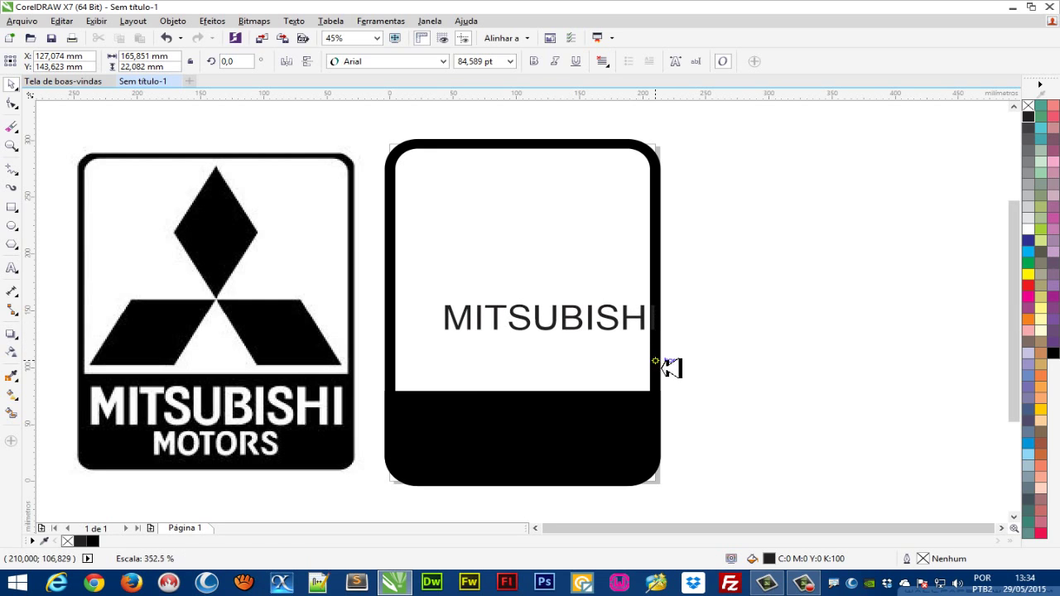
pyautogui.click(1027, 229)
pyautogui.moveTo(566, 317); pyautogui.dragTo(525, 420)
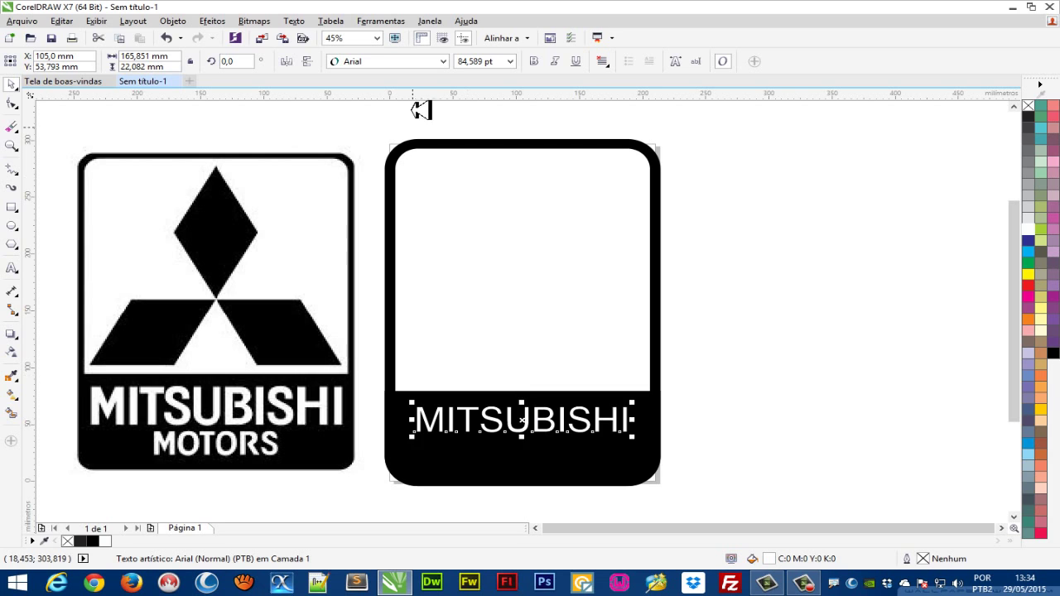
pyautogui.click(443, 61)
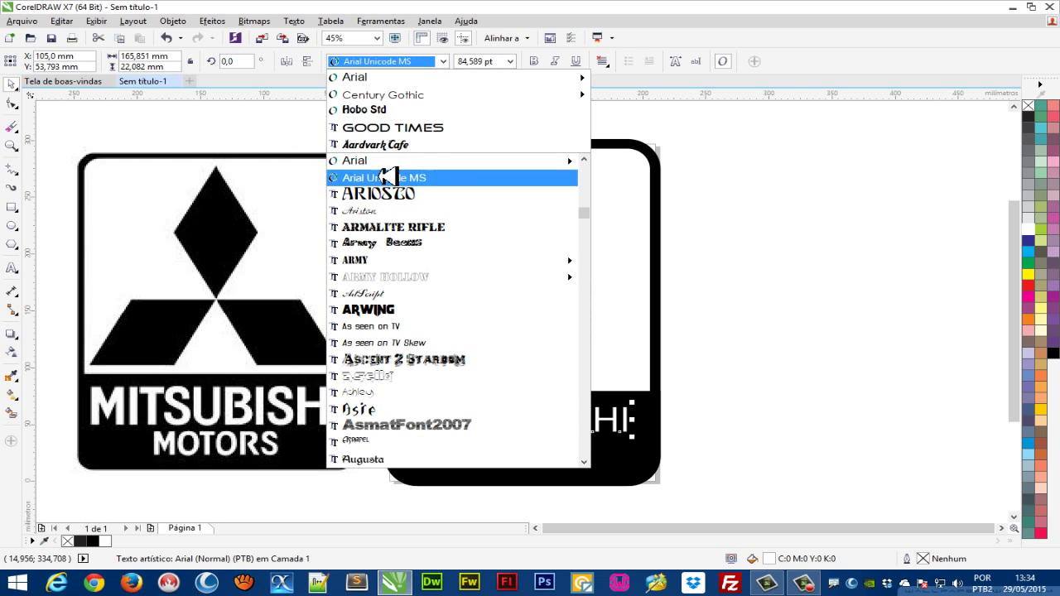
pyautogui.moveTo(547, 160)
pyautogui.click(637, 227)
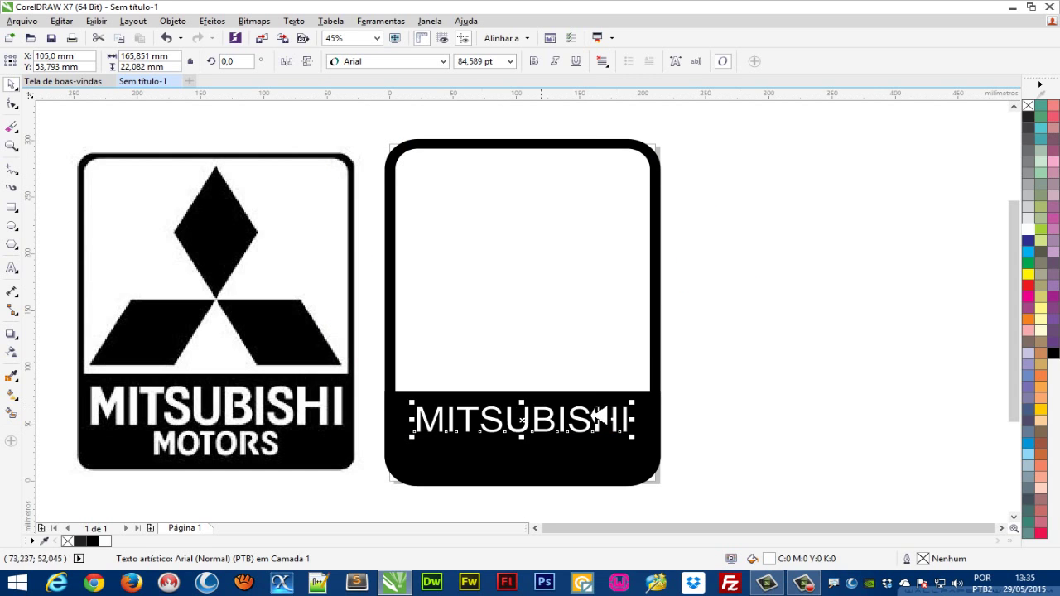
# Shift the MITSUBISHI text sideways and align it horizontally centred on the black lower block
pyautogui.scroll(-1, 551, 418)
pyautogui.scroll(2, 551, 420)
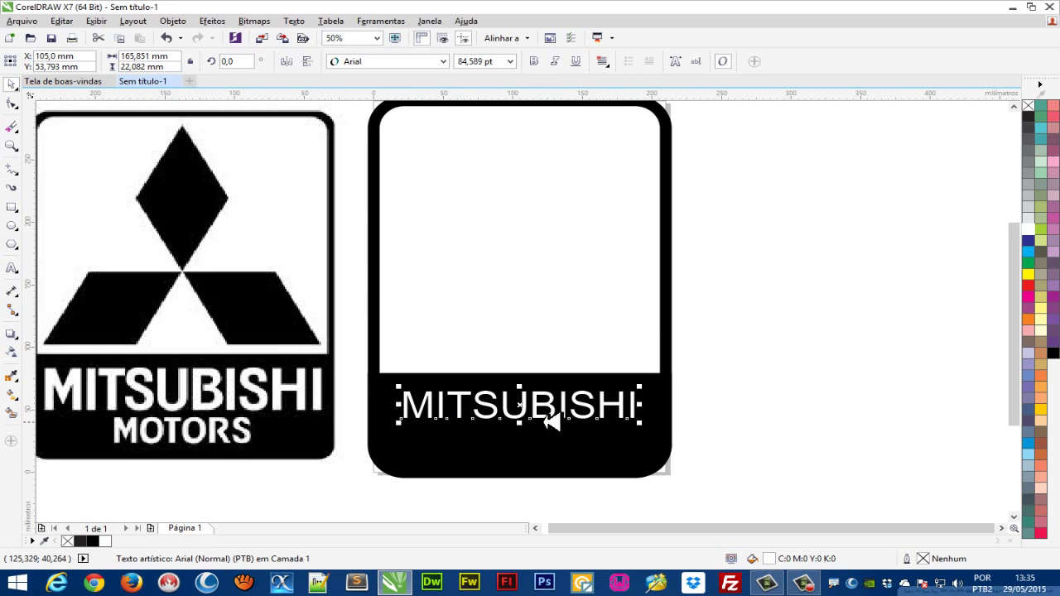
pyautogui.moveTo(535, 402); pyautogui.dragTo(598, 404)
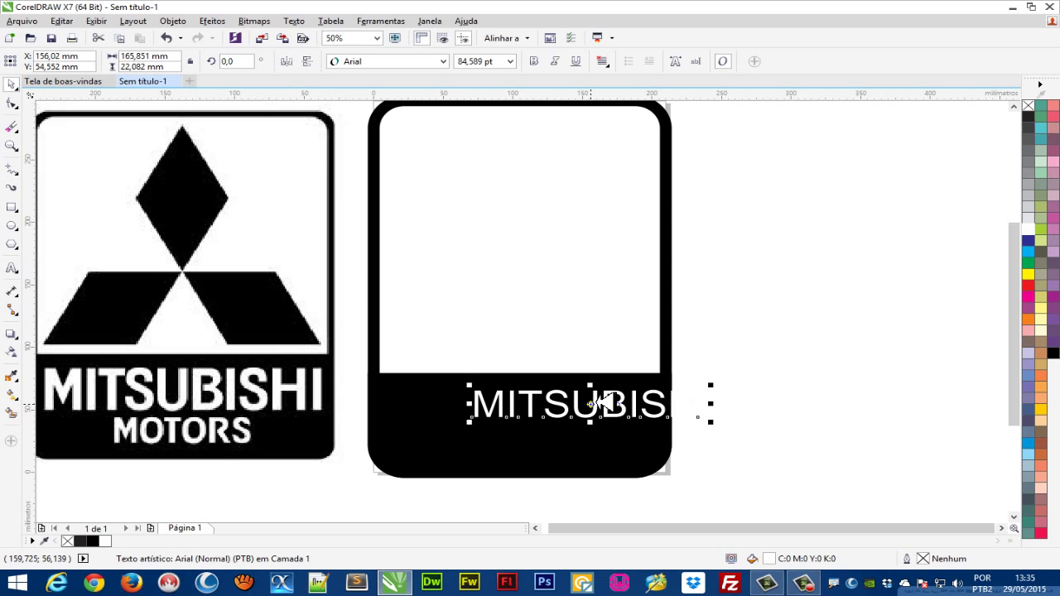
pyautogui.keyDown('shift'); pyautogui.click(421, 409); pyautogui.keyUp('shift')
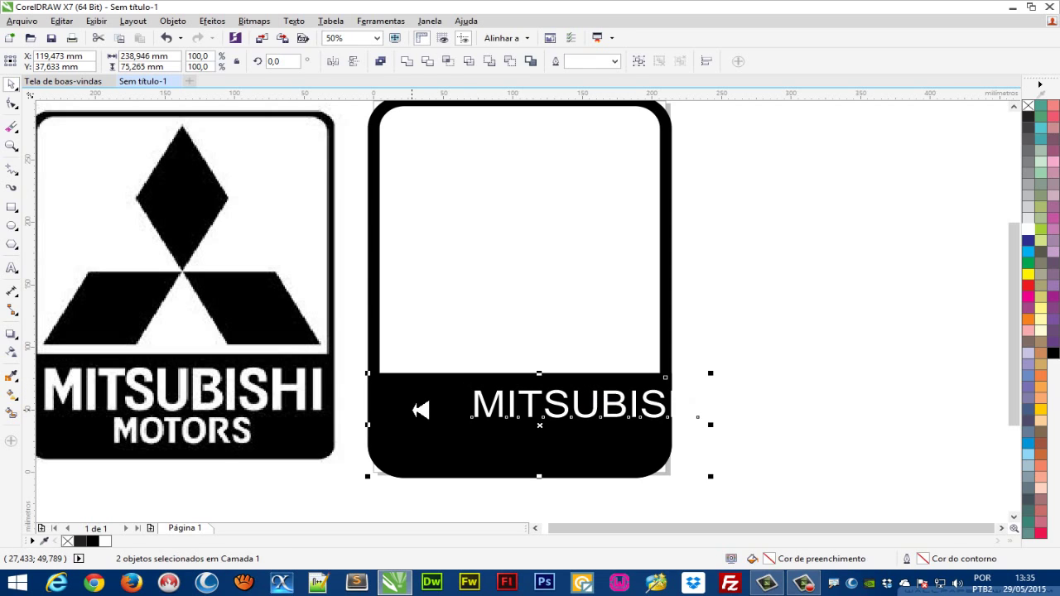
pyautogui.press('c')
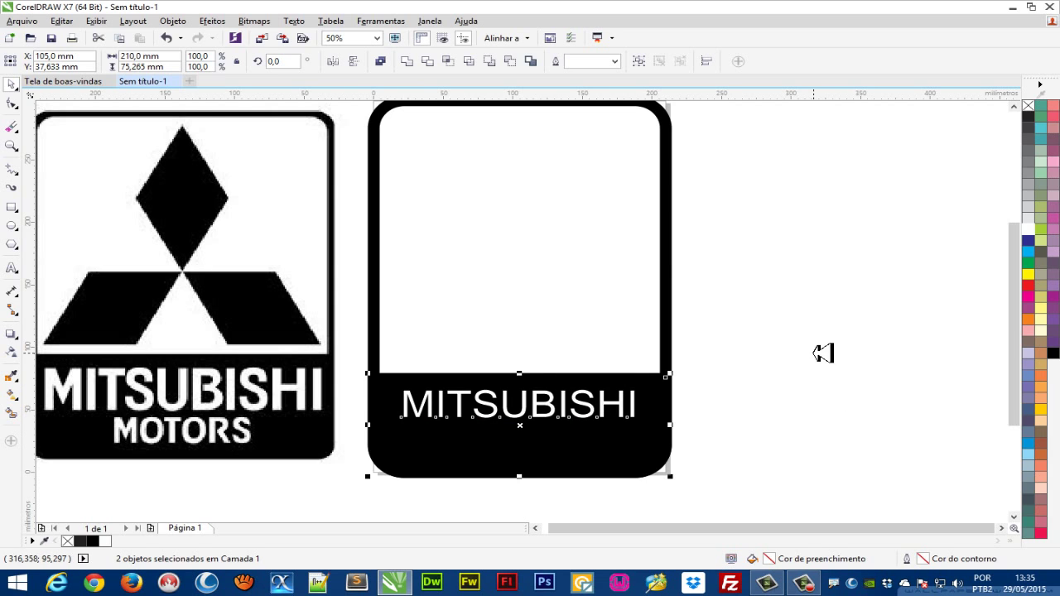
pyautogui.click(797, 422)
# Duplicate the MITSUBISHI text directly below itself and change the copy's wording to MOTORS
pyautogui.click(577, 408)
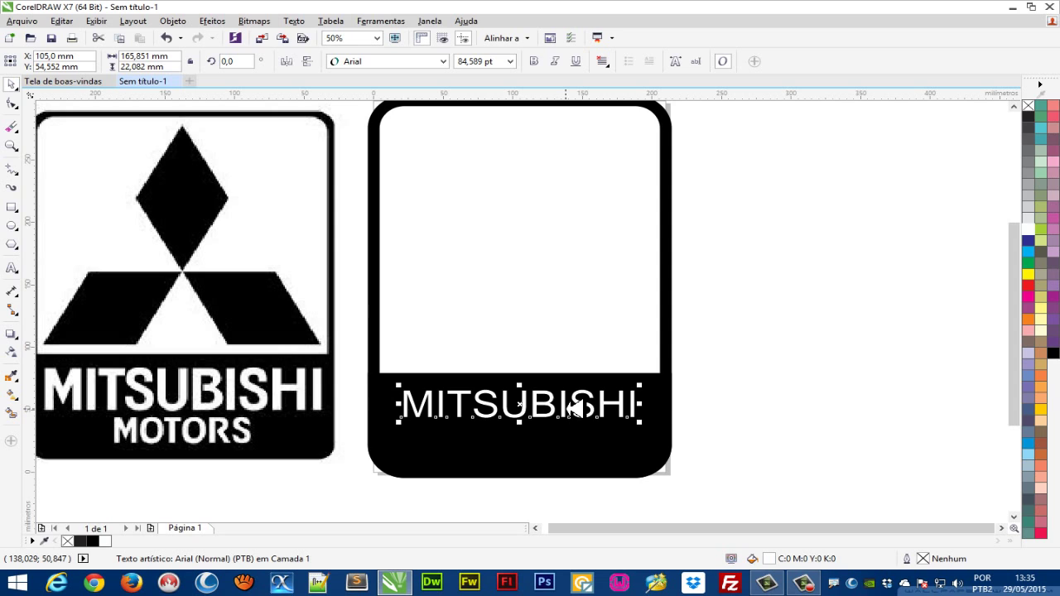
pyautogui.moveTo(521, 403); pyautogui.dragTo(530, 445)
pyautogui.doubleClick(534, 447)
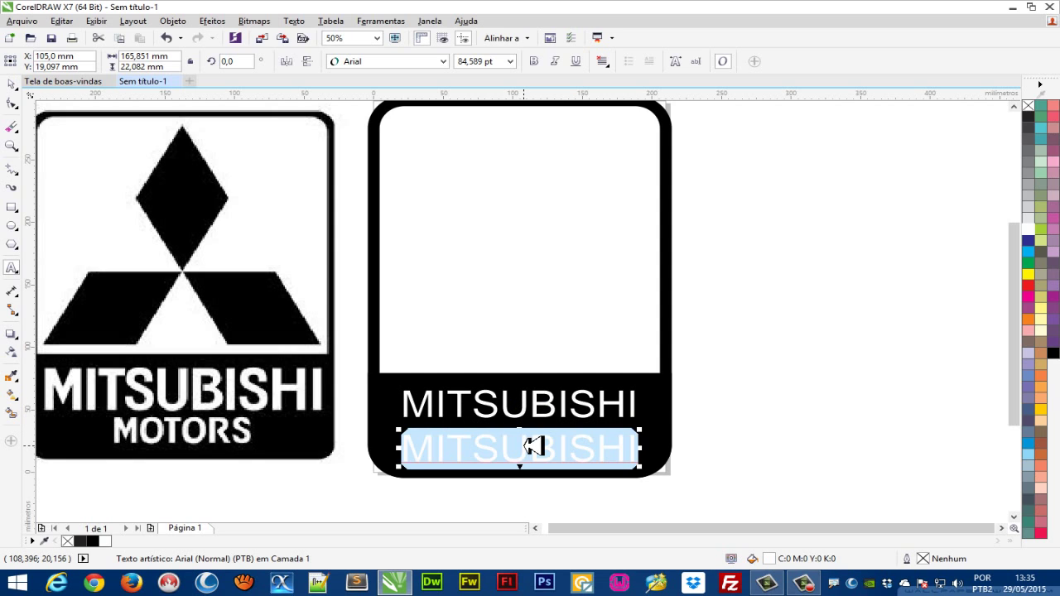
pyautogui.write('MOT')
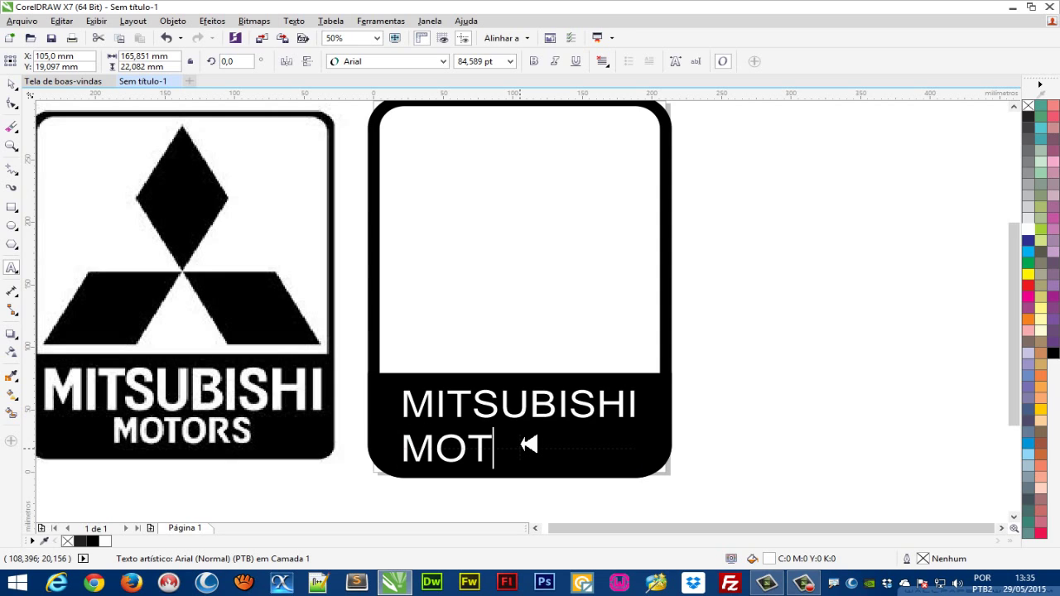
pyautogui.write('ORS')
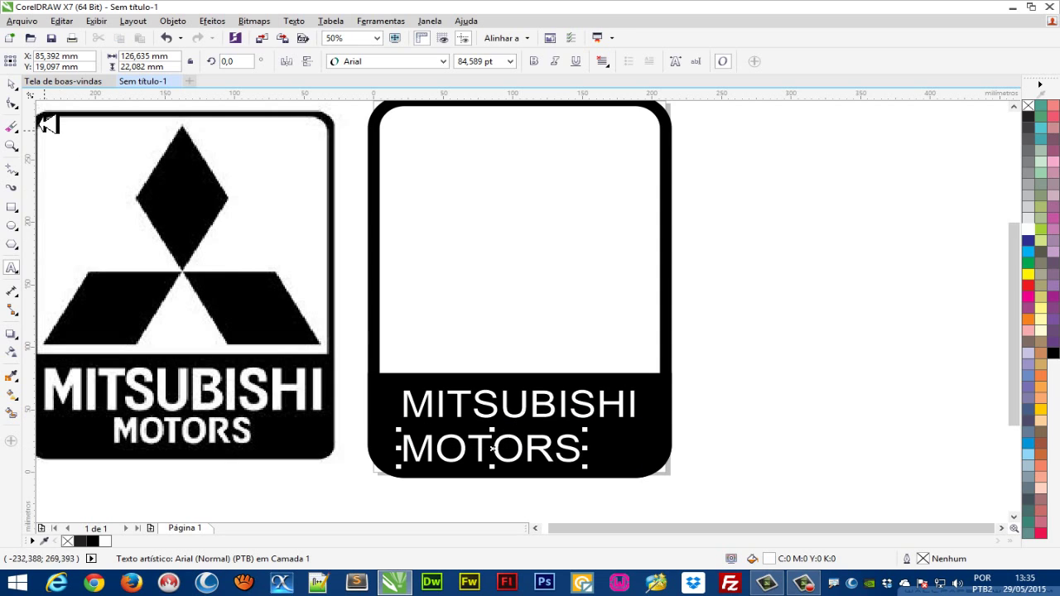
# Scale the MOTORS text down to about 63 pt and centre it beneath MITSUBISHI
pyautogui.click(12, 83)
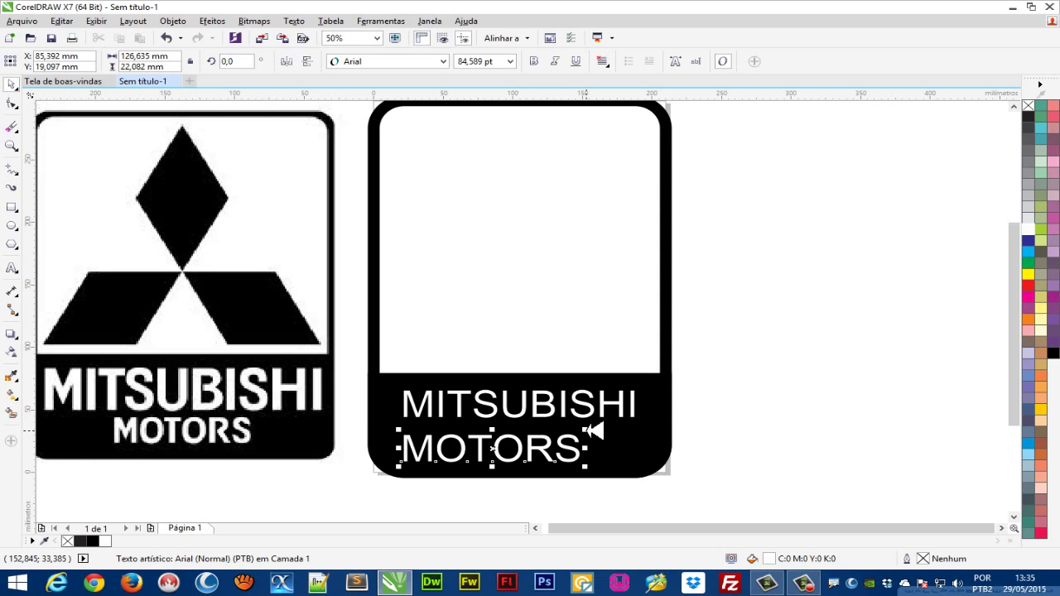
pyautogui.moveTo(593, 433)
pyautogui.mouseDown()
pyautogui.moveTo(567, 440)
pyautogui.moveTo(580, 439)
pyautogui.mouseUp()
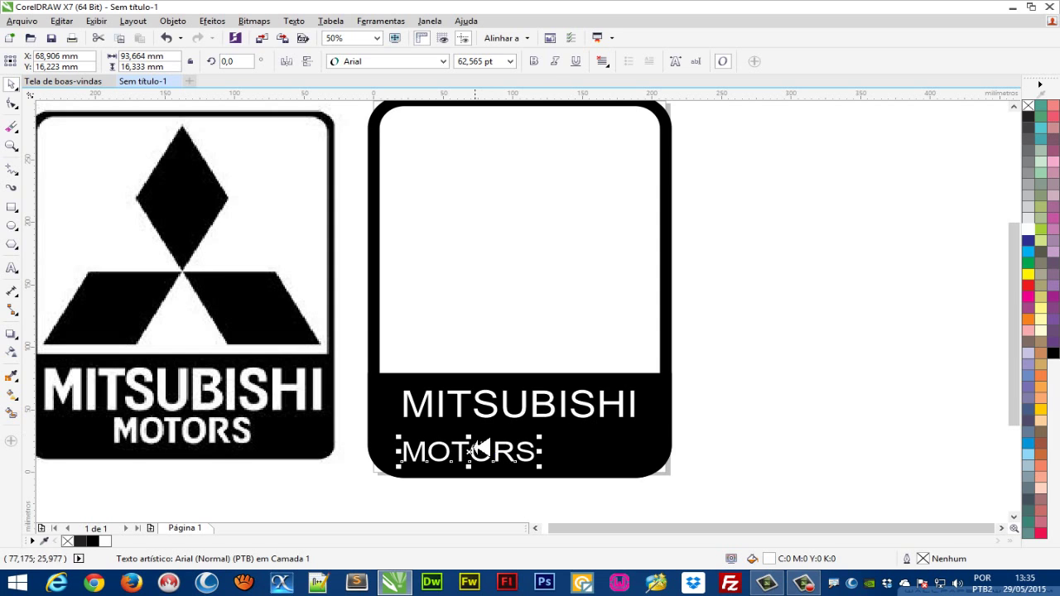
pyautogui.moveTo(478, 452); pyautogui.dragTo(530, 440)
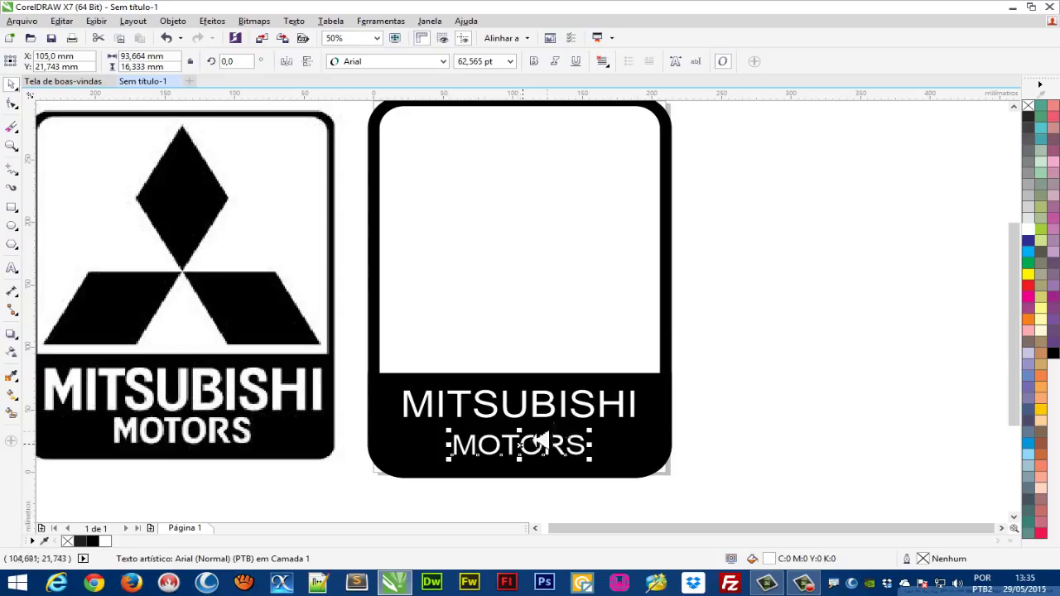
pyautogui.keyDown('shift'); pyautogui.click(548, 416); pyautogui.keyUp('shift')
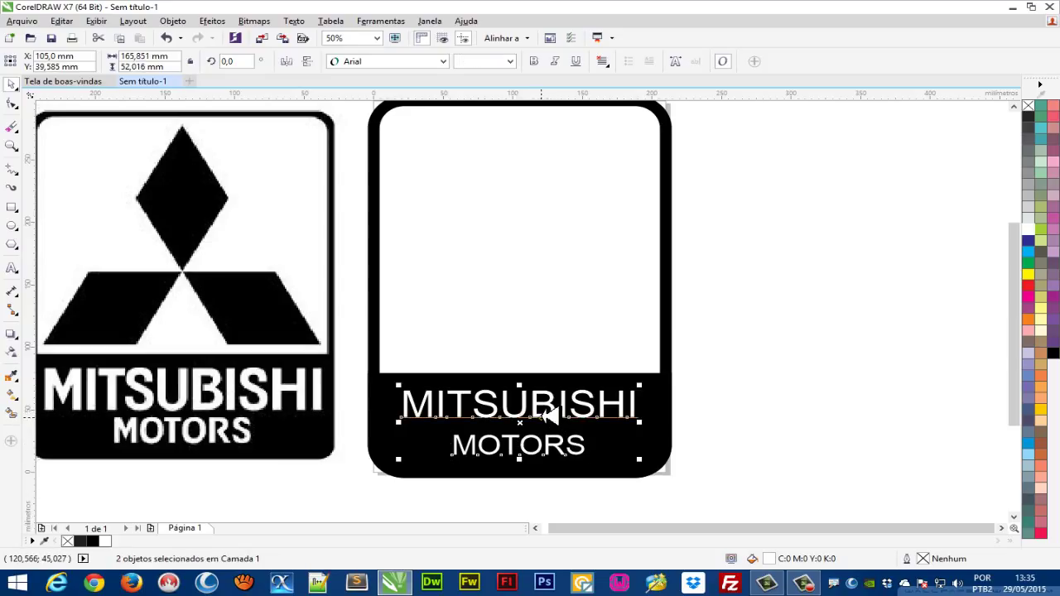
pyautogui.click(811, 362)
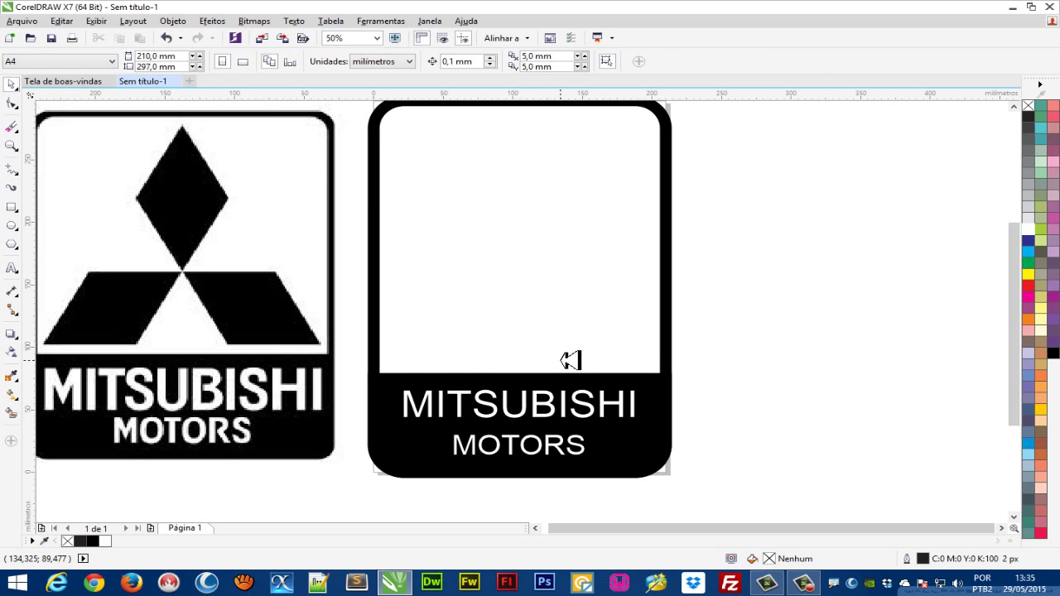
# Draw a three-sided polygon about 182 mm wide and 157.5 mm high over the white frame area
pyautogui.scroll(-2, 560, 303)
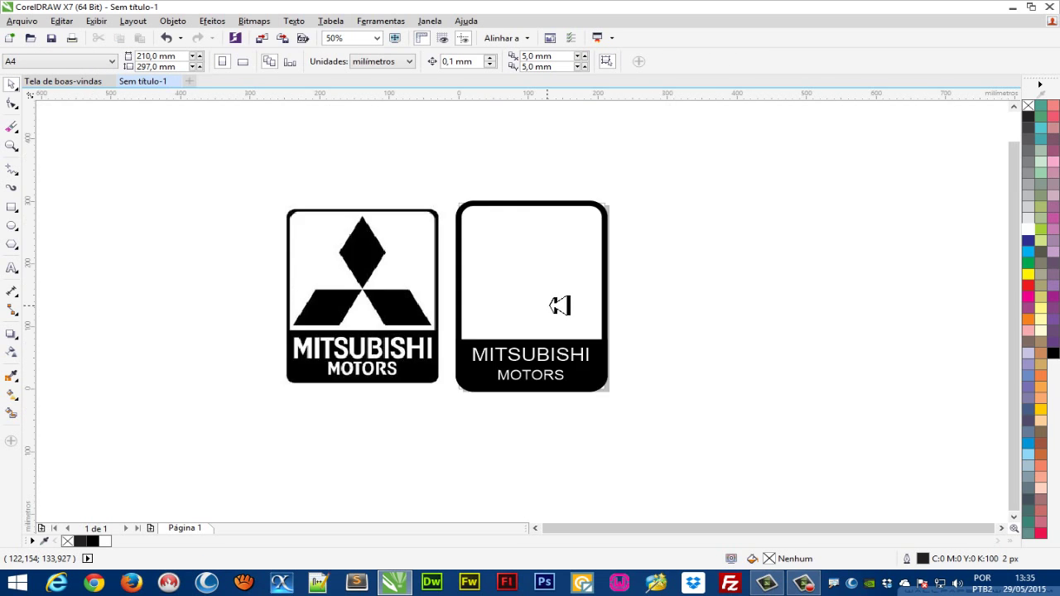
pyautogui.scroll(2, 530, 270)
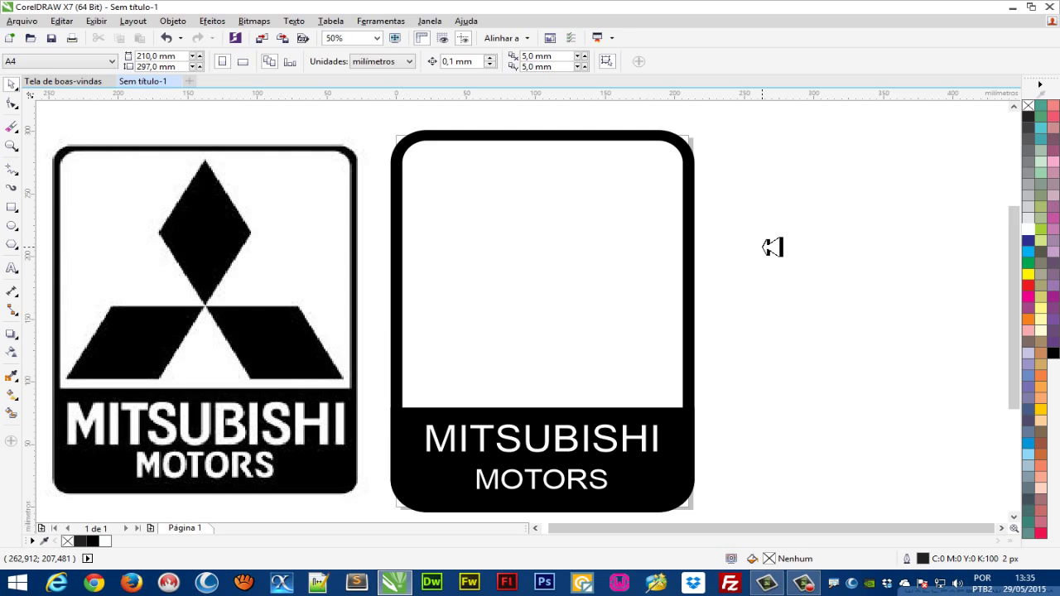
pyautogui.click(15, 246)
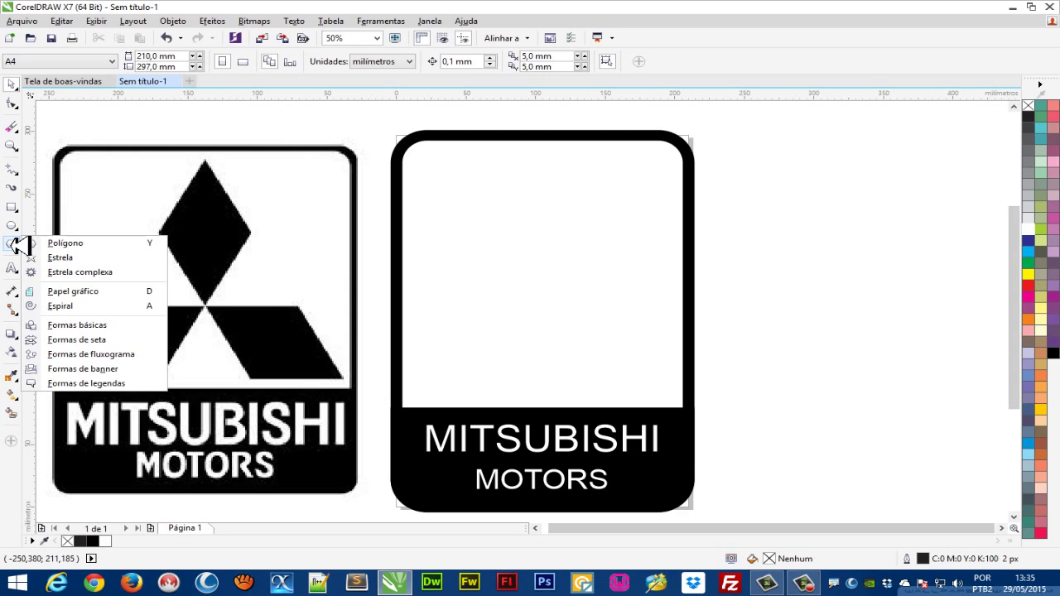
pyautogui.click(95, 243)
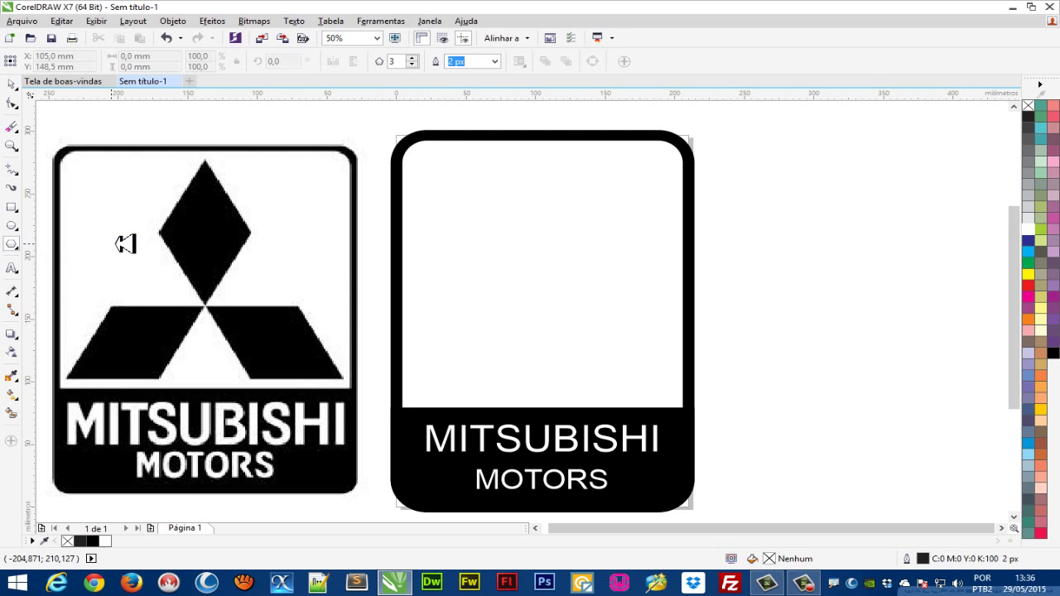
pyautogui.click(411, 64)
pyautogui.click(411, 64)
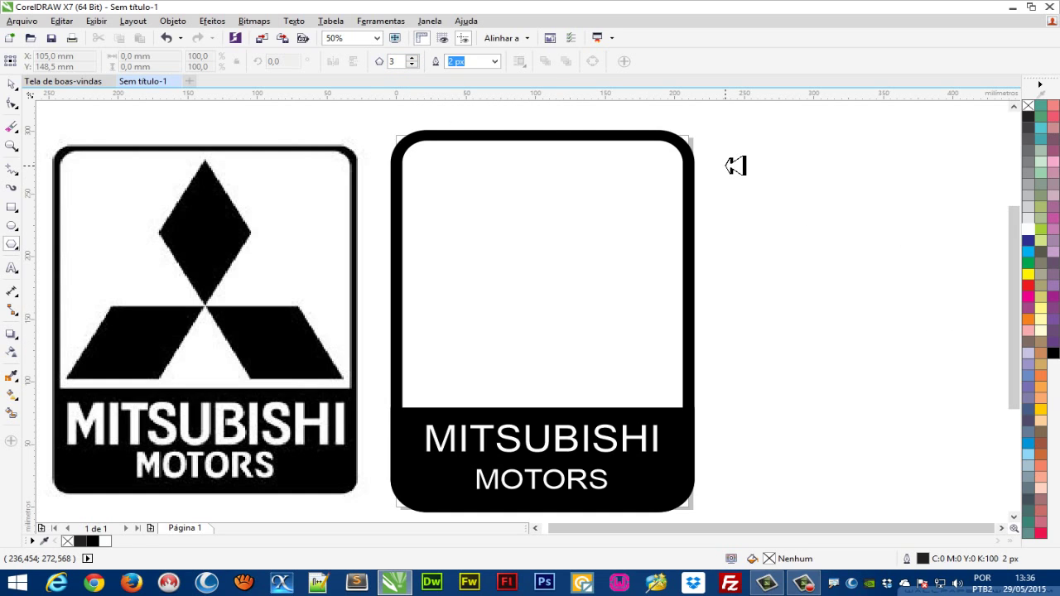
pyautogui.moveTo(445, 170); pyautogui.dragTo(732, 427)
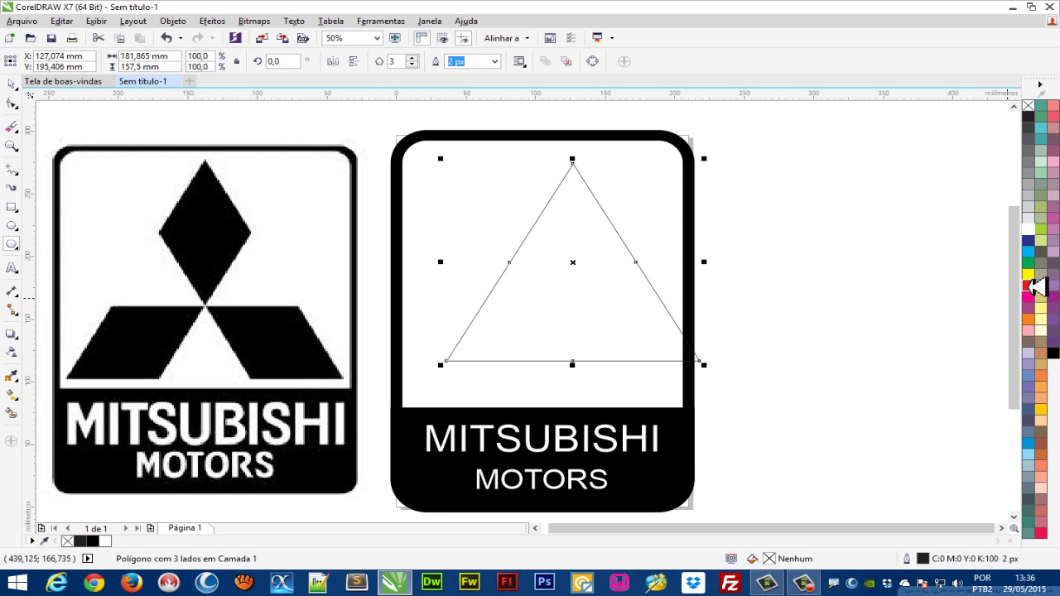
# Fill the triangle with red and move it horizontally to the centre of the frame
pyautogui.click(1028, 285)
pyautogui.click(12, 84)
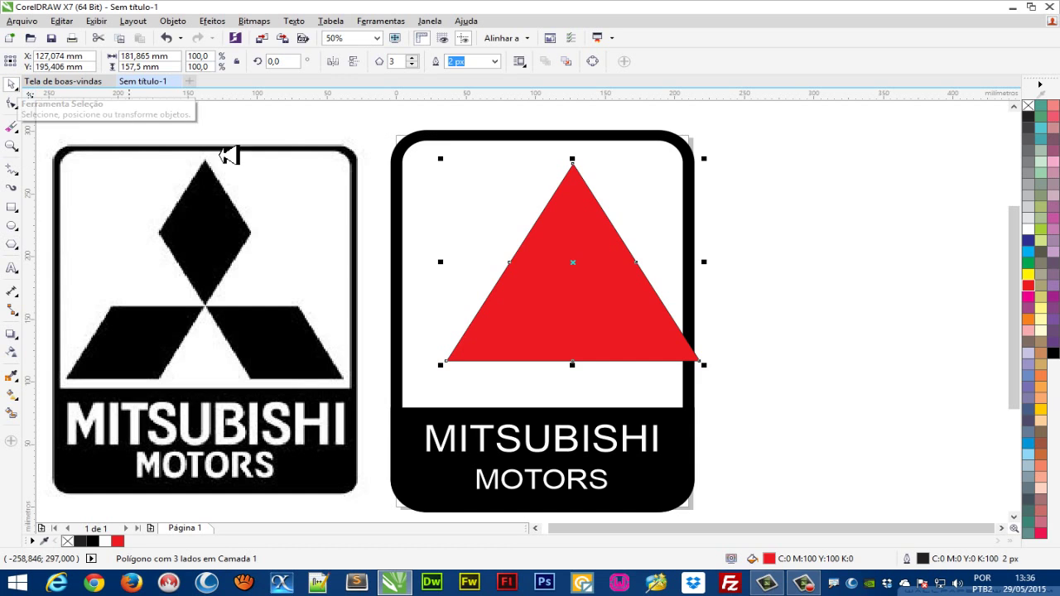
pyautogui.moveTo(598, 283); pyautogui.dragTo(568, 283)
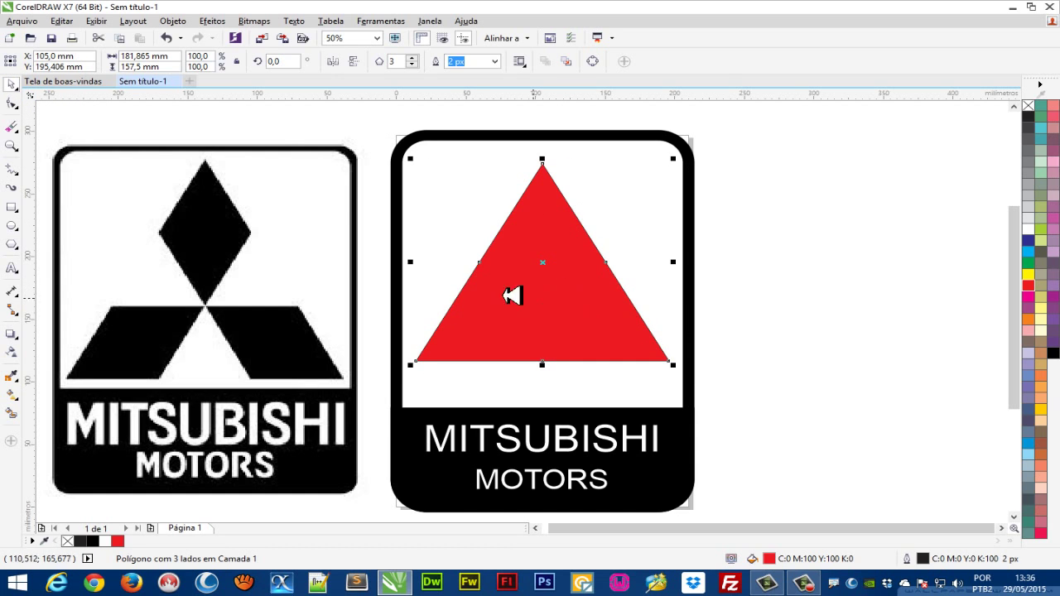
# Add a polygon node on each side of the midpoint of the red triangle's base
pyautogui.click(12, 103)
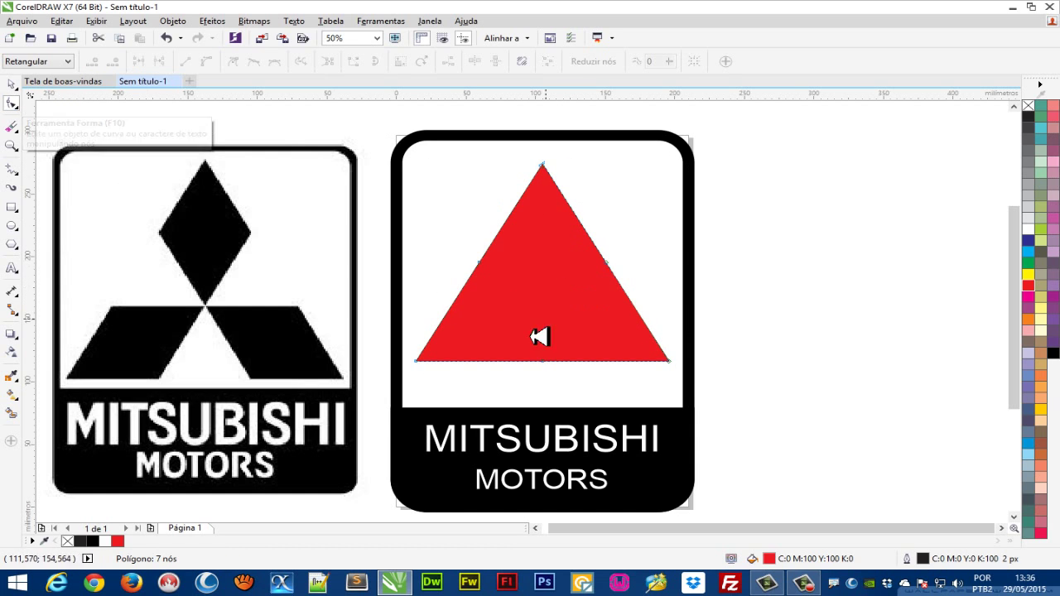
pyautogui.scroll(1, 530, 374)
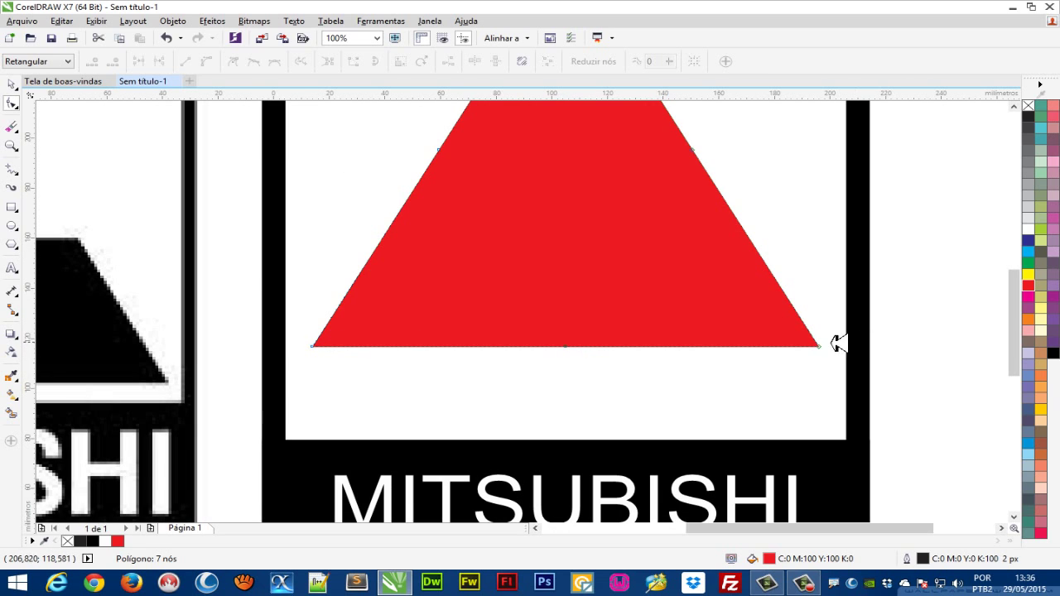
pyautogui.doubleClick(708, 346)
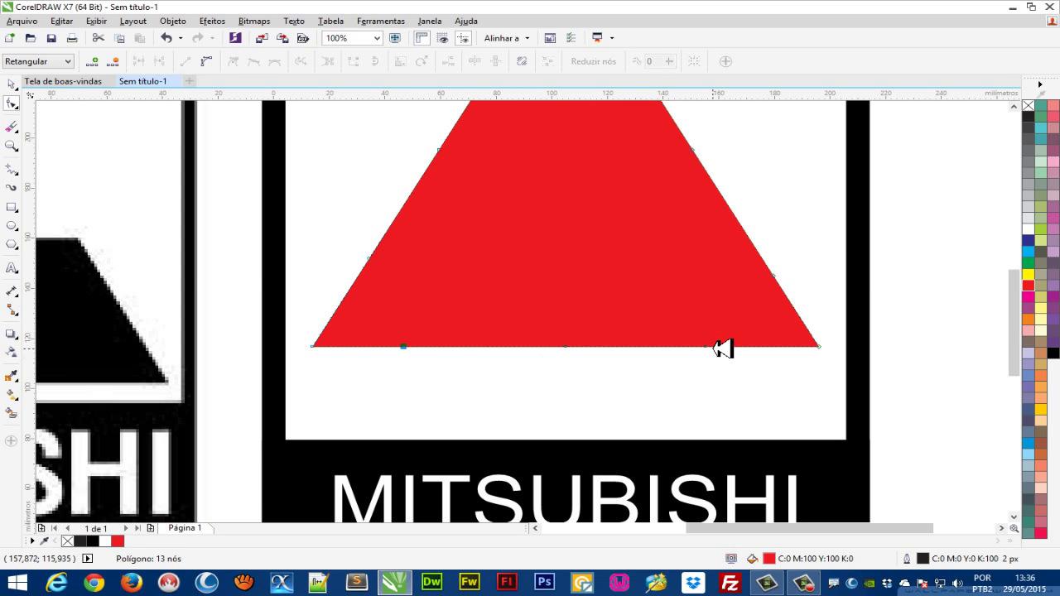
# Pull the middle node of the triangle's base up to the centre to form three blades meeting at one point
pyautogui.scroll(-1, 584, 354)
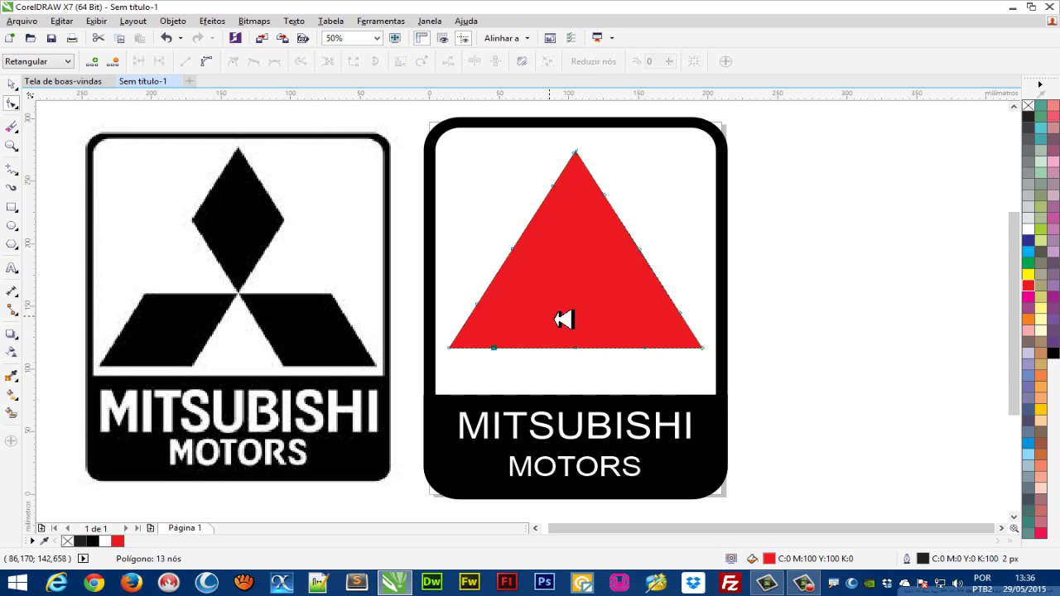
pyautogui.moveTo(584, 346); pyautogui.dragTo(582, 283)
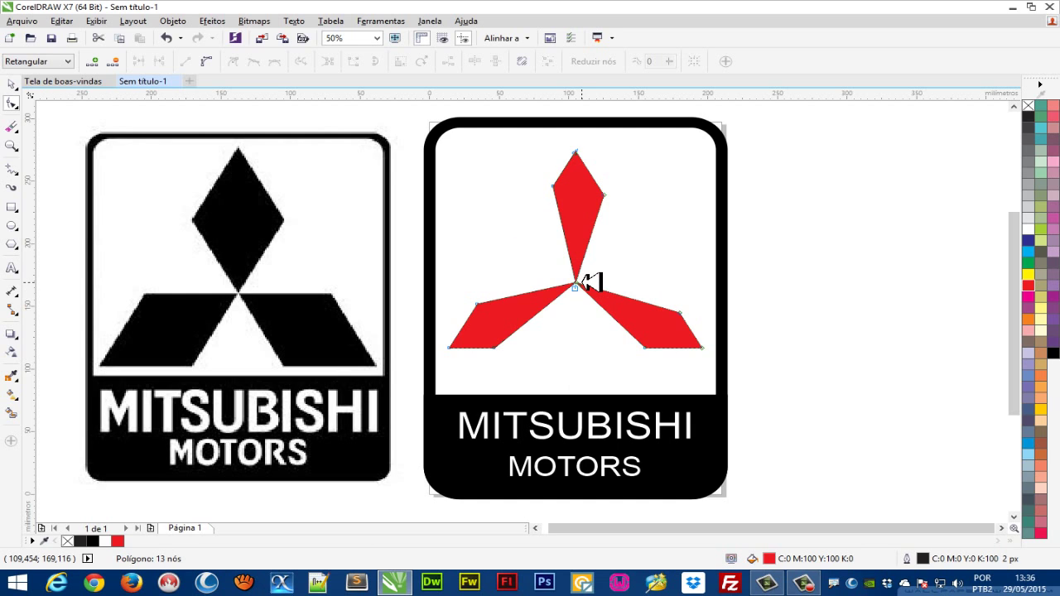
pyautogui.scroll(1, 563, 169)
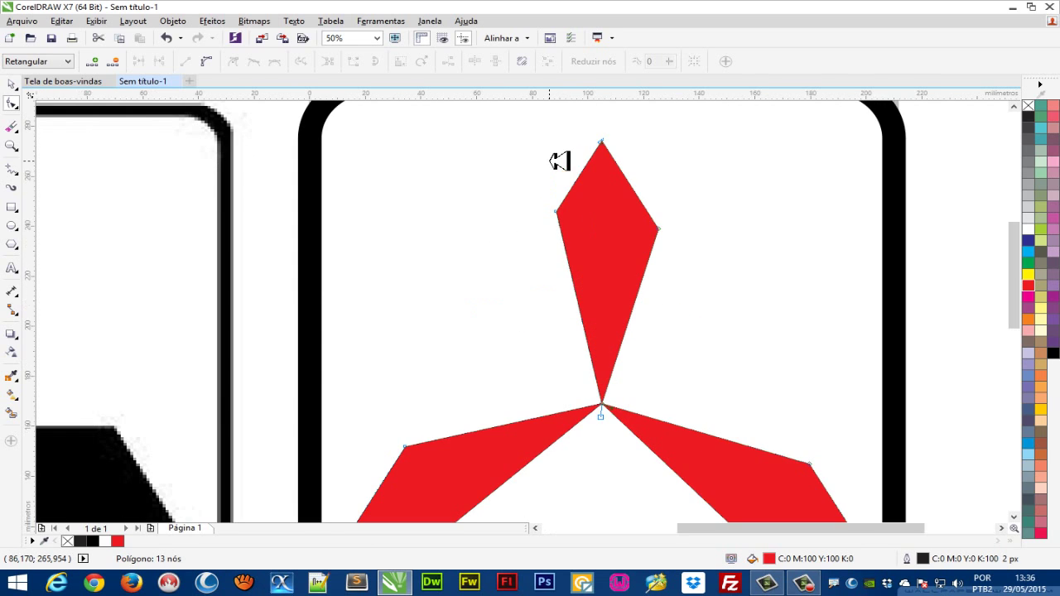
# Widen the three red blades by pulling the top blade's two side nodes outward
pyautogui.moveTo(555, 211); pyautogui.dragTo(509, 223)
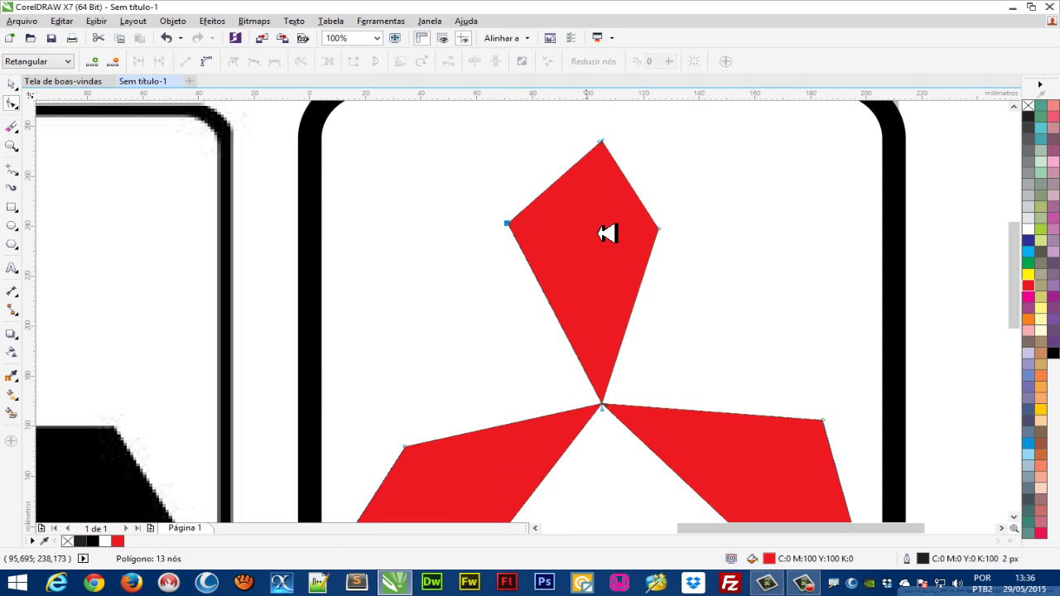
pyautogui.moveTo(660, 228); pyautogui.dragTo(700, 227)
pyautogui.scroll(-1, 652, 218)
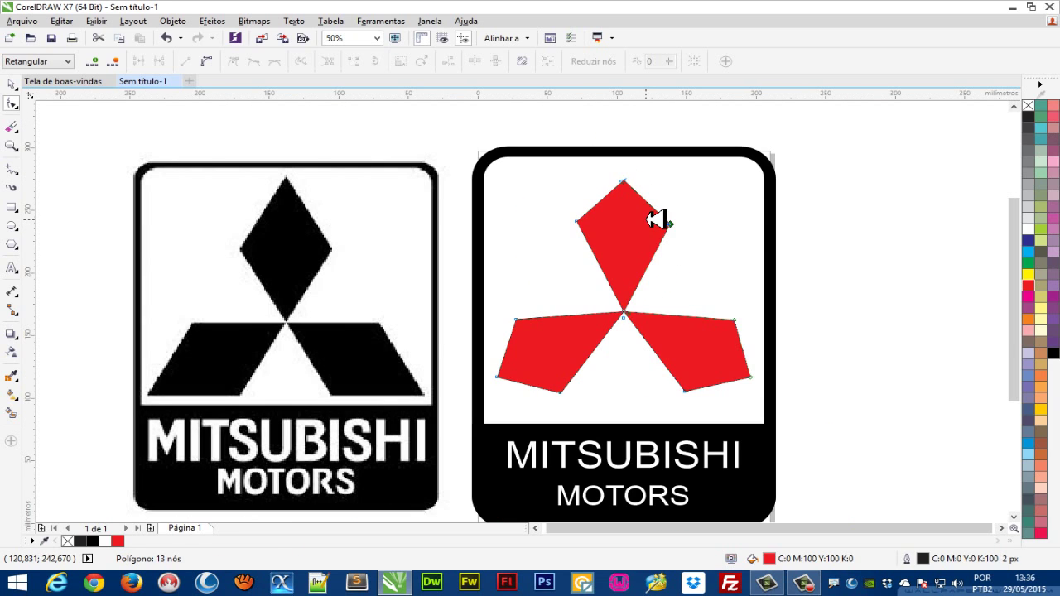
pyautogui.click(12, 84)
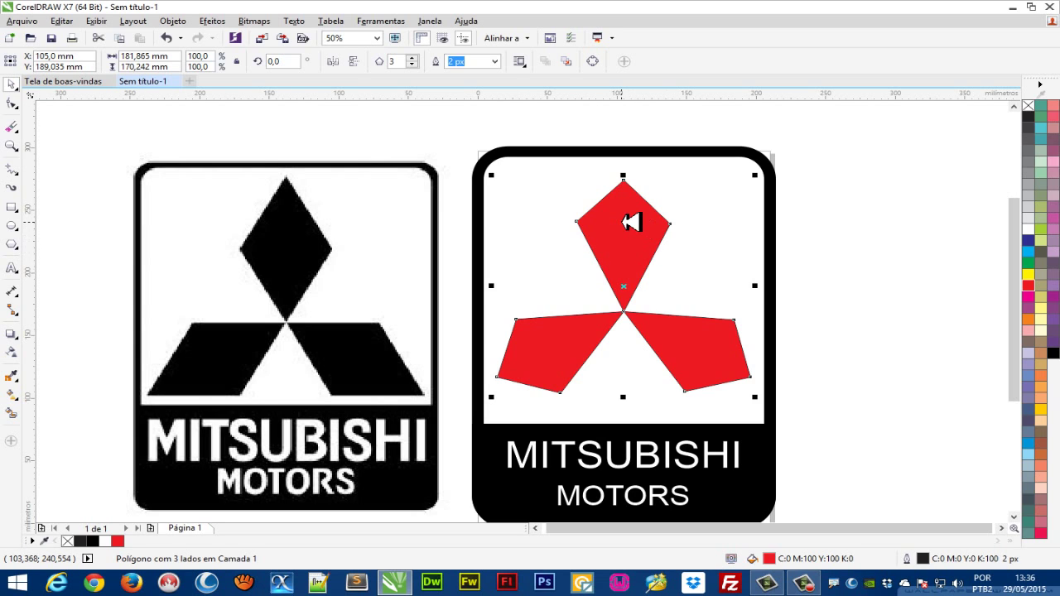
pyautogui.click(632, 223)
pyautogui.click(11, 102)
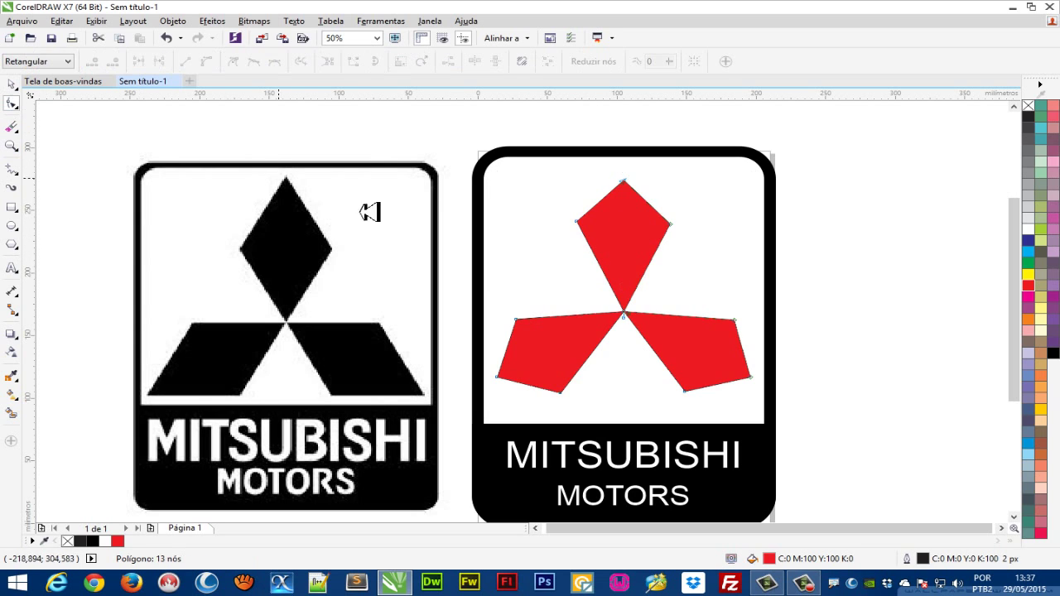
# Lower the top blade's two side nodes to about its mid-height so the blades become diamonds
pyautogui.moveTo(585, 222); pyautogui.dragTo(585, 236)
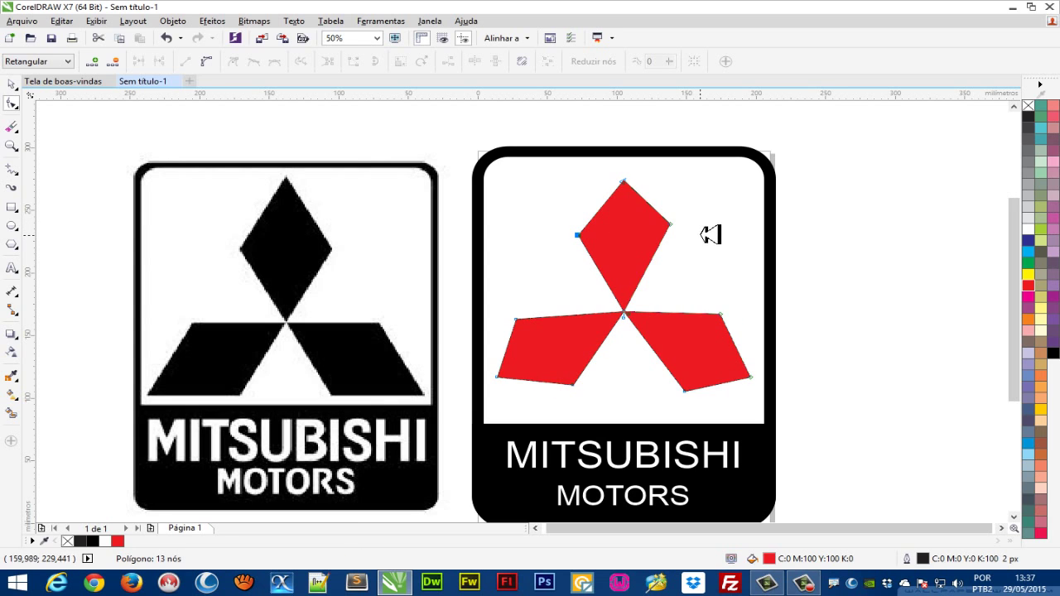
pyautogui.moveTo(671, 223); pyautogui.dragTo(672, 240)
pyautogui.moveTo(585, 238); pyautogui.dragTo(588, 243)
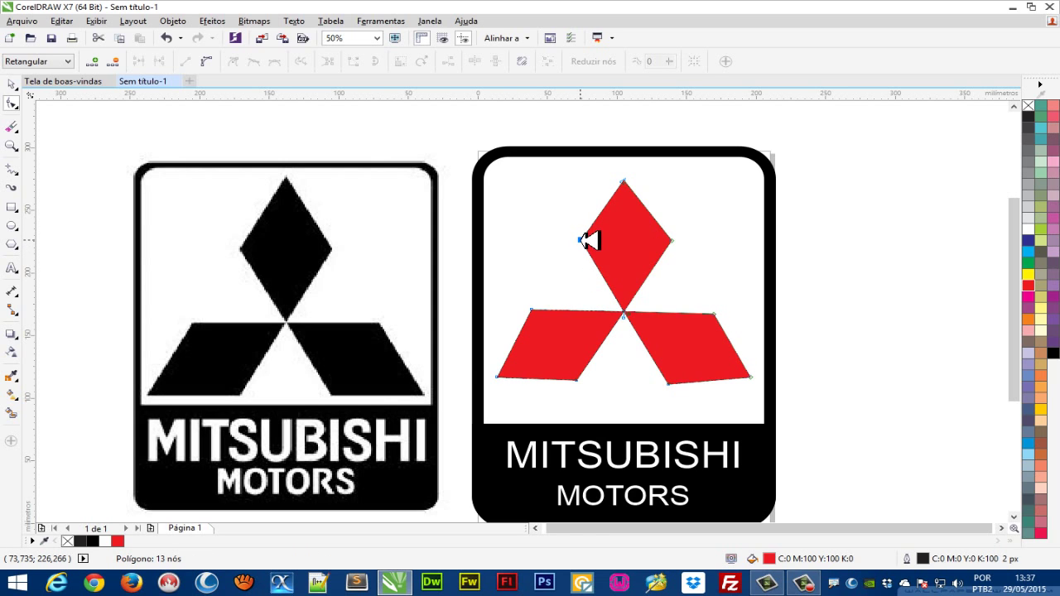
# Delete the red three-blade polygon from the white frame area
pyautogui.click(11, 84)
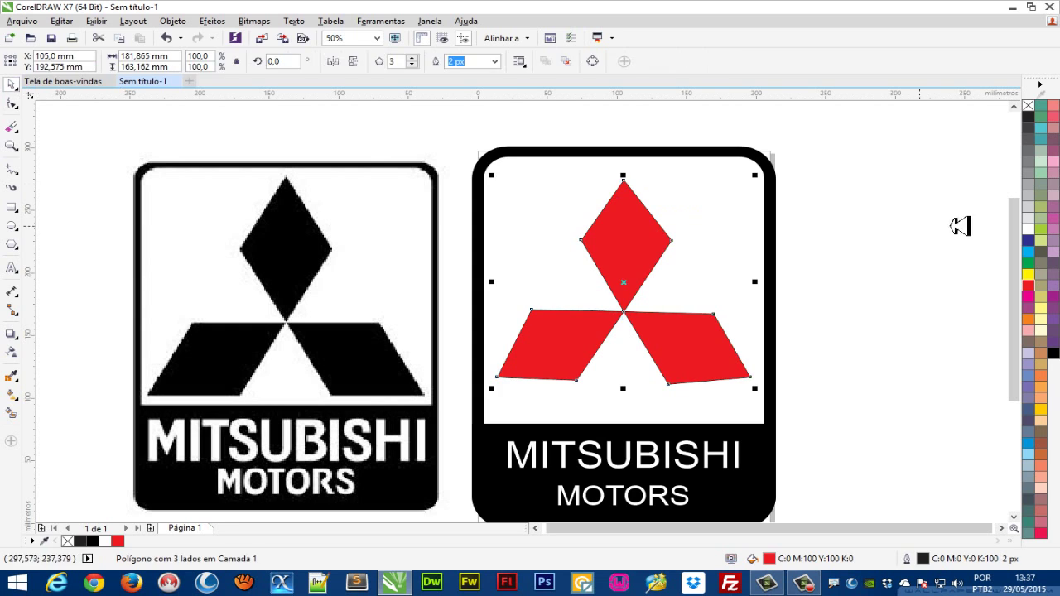
pyautogui.click(879, 236)
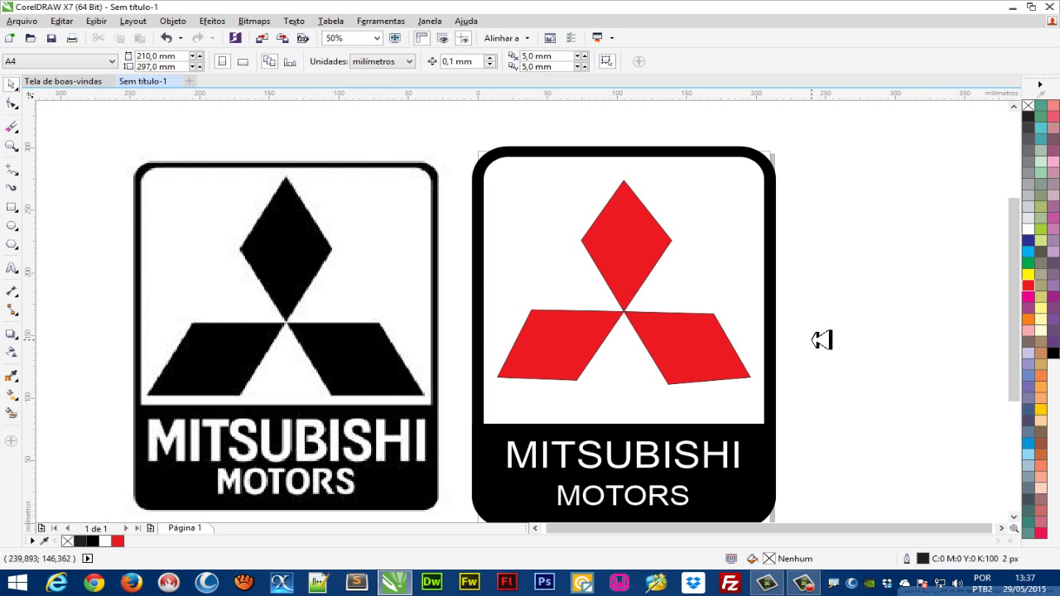
pyautogui.moveTo(638, 256); pyautogui.dragTo(634, 218)
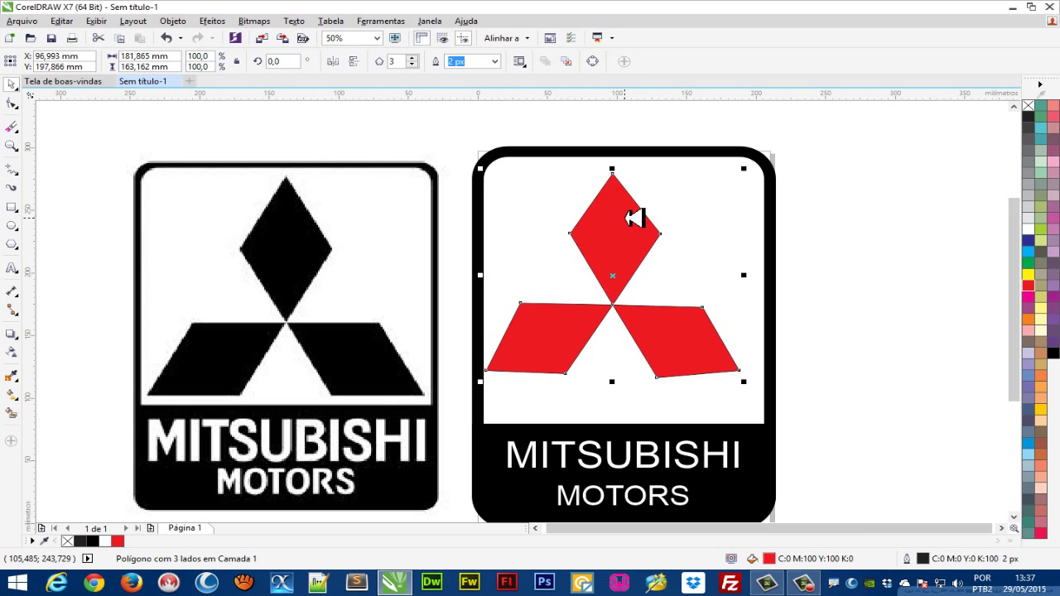
pyautogui.press('Delete')
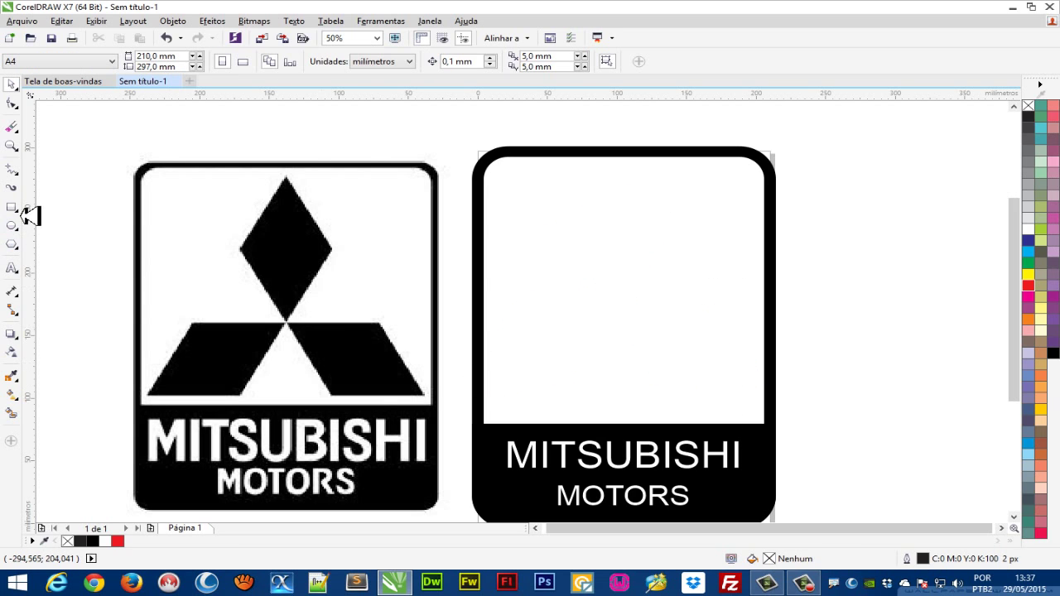
# Draw a four-sided polygon about 64.6 mm wide and 96.3 mm high in the white frame area and fill it with red
pyautogui.click(13, 207)
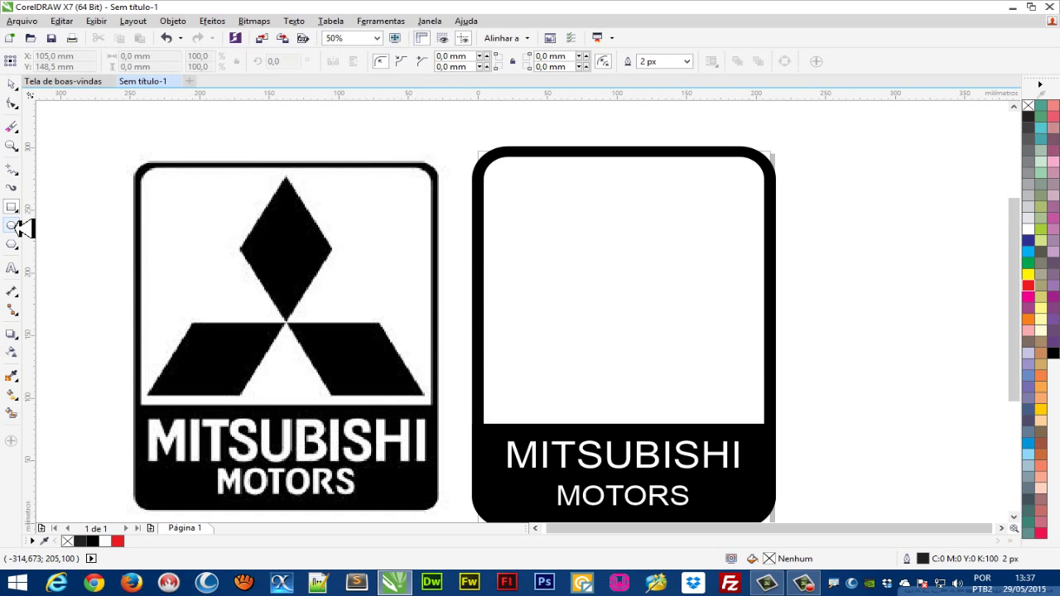
pyautogui.click(17, 247)
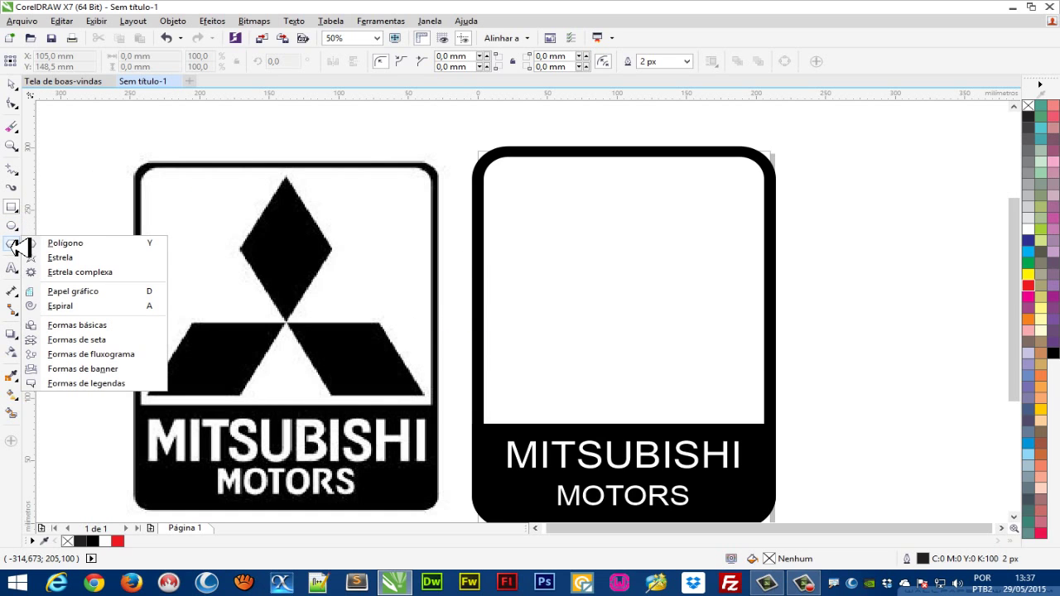
pyautogui.click(86, 238)
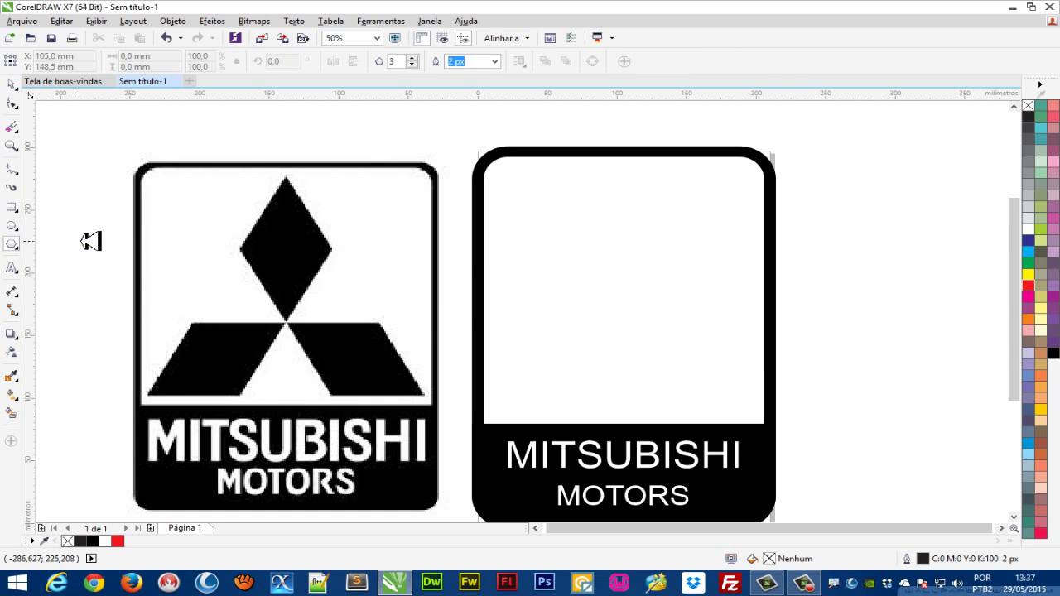
pyautogui.click(412, 57)
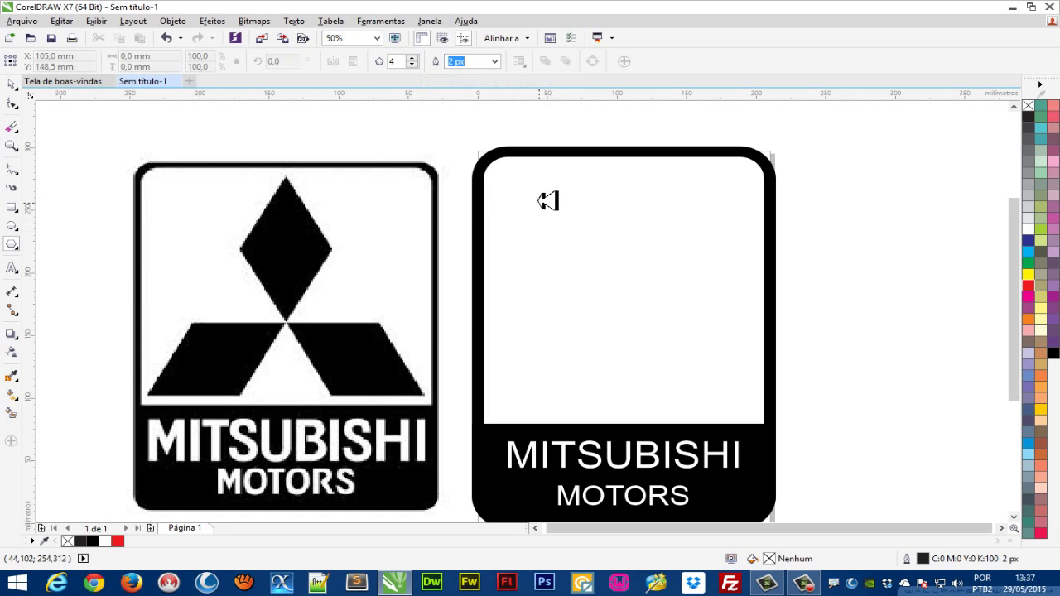
pyautogui.moveTo(535, 185)
pyautogui.mouseDown()
pyautogui.moveTo(633, 329)
pyautogui.moveTo(624, 309)
pyautogui.moveTo(634, 303)
pyautogui.mouseUp()
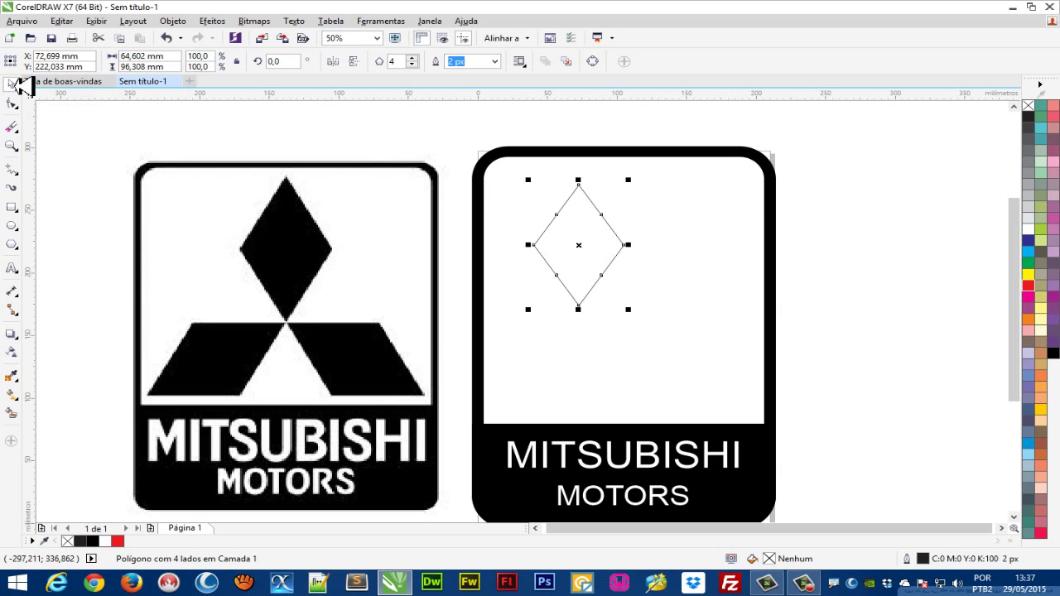
pyautogui.click(1028, 285)
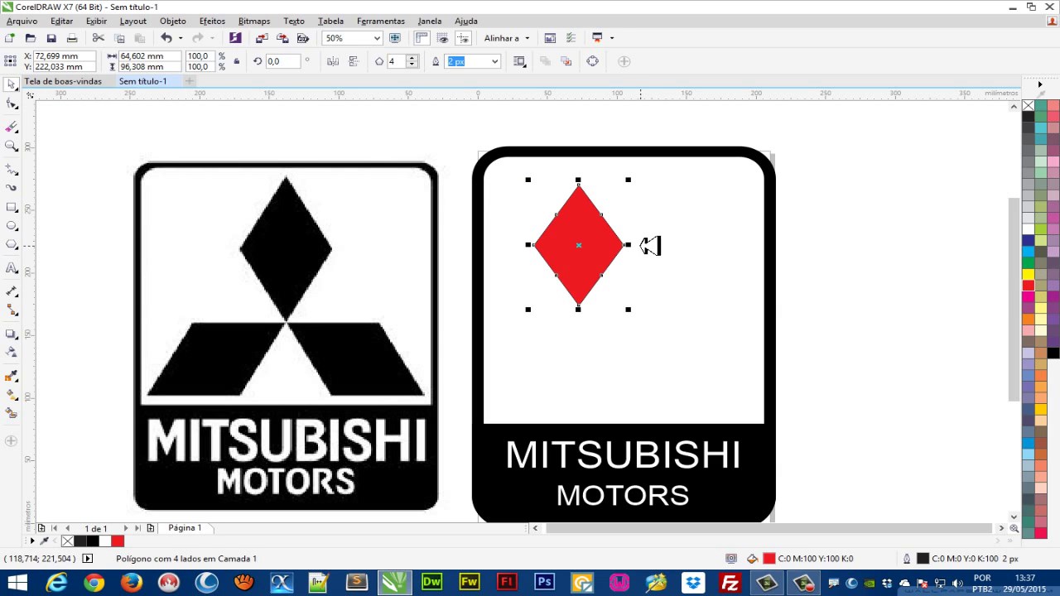
# Move the red diamond to the upper middle of the white area and rotate a copy to about 236.6° around its bottom tip
pyautogui.moveTo(587, 241); pyautogui.dragTo(628, 232)
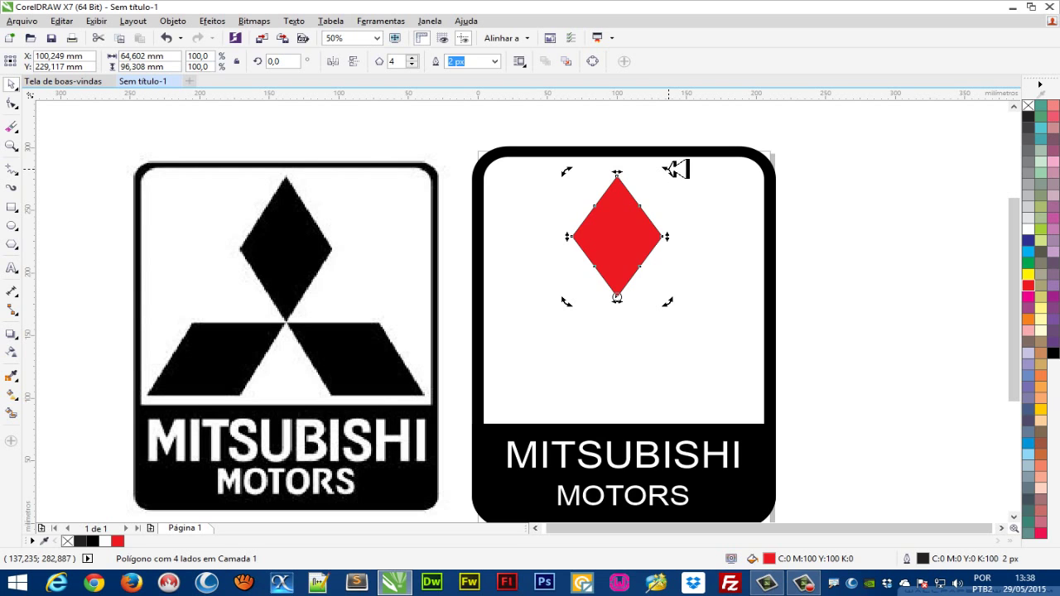
pyautogui.moveTo(677, 170); pyautogui.dragTo(760, 460)
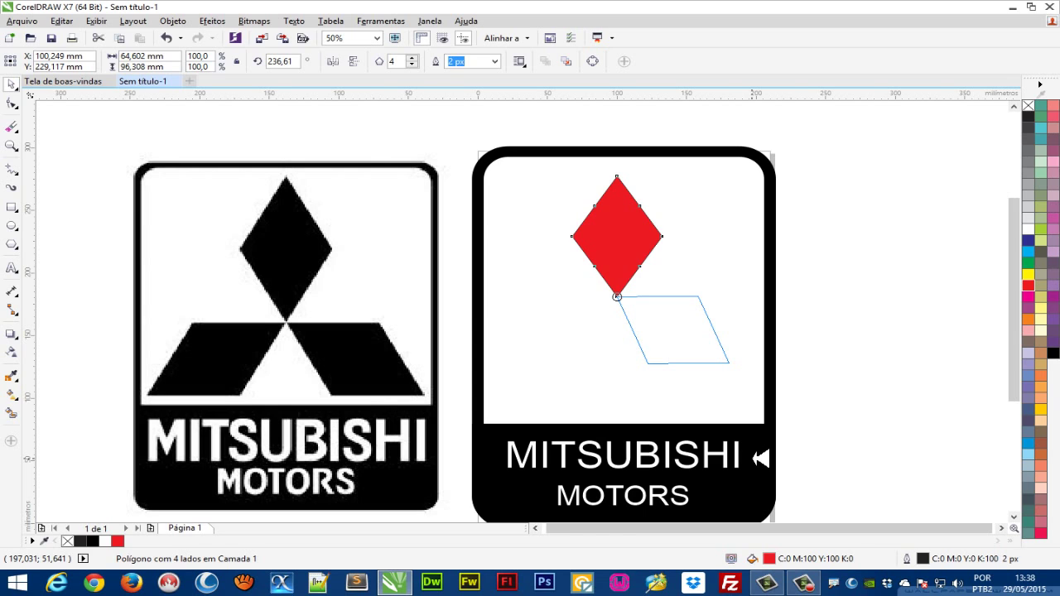
pyautogui.moveTo(617, 297); pyautogui.dragTo(615, 293)
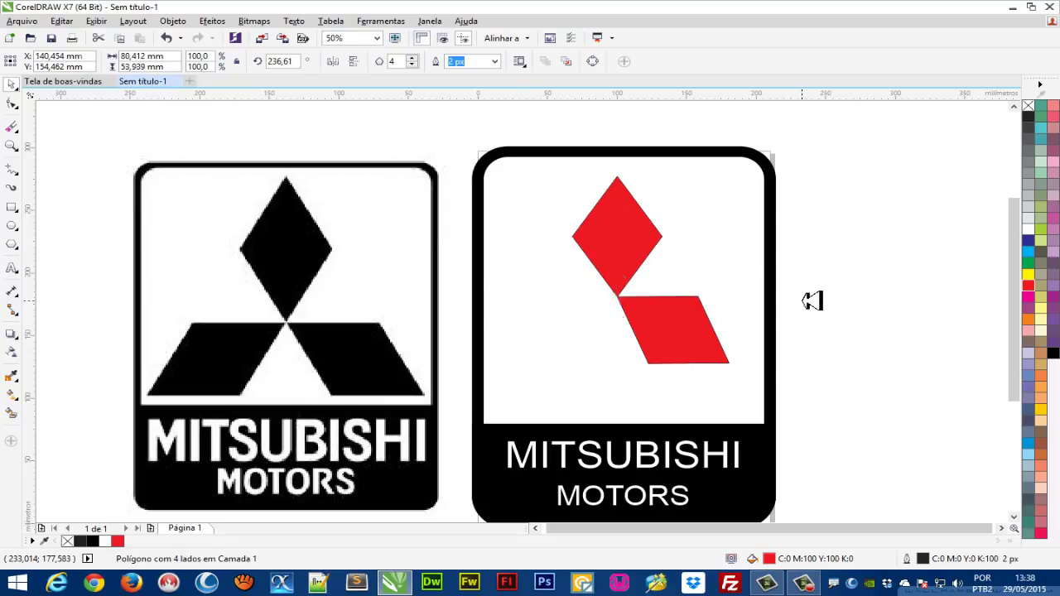
# Repeat the rotated duplication for the lower-left diamond and adjust its rotation to about 123° so its upper edge lies nearly horizontal
pyautogui.hotkey('ctrl', 'r')
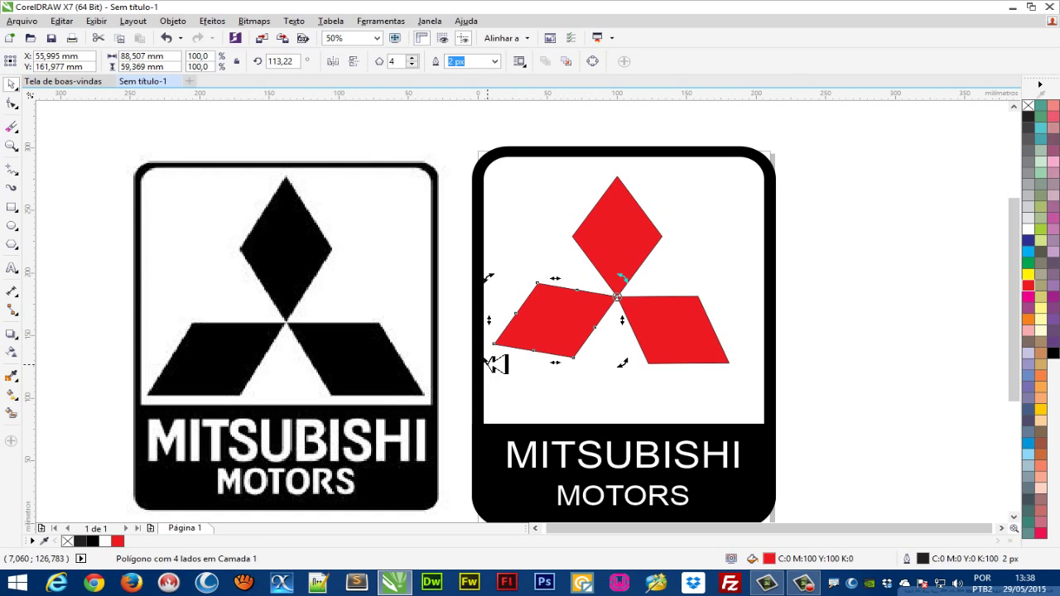
pyautogui.moveTo(497, 366); pyautogui.dragTo(510, 370)
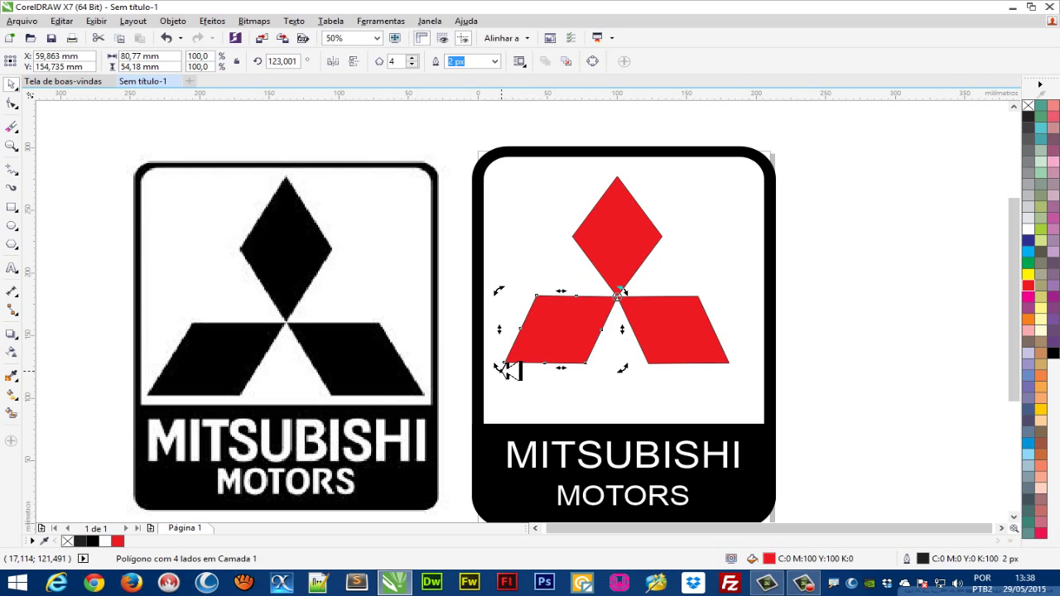
pyautogui.click(914, 307)
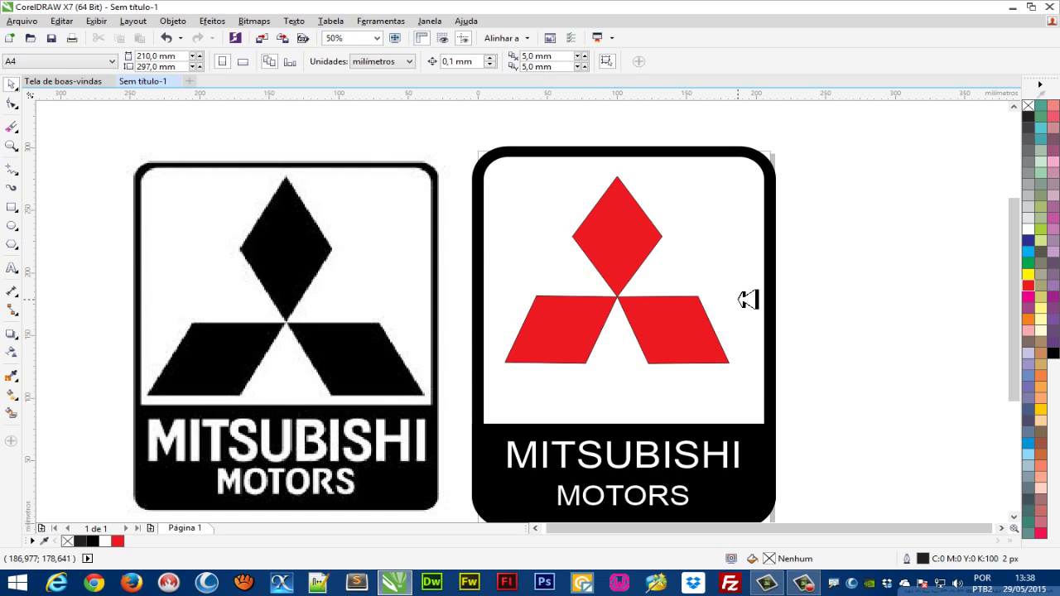
# Group the three red diamonds
pyautogui.moveTo(840, 157); pyautogui.dragTo(486, 372)
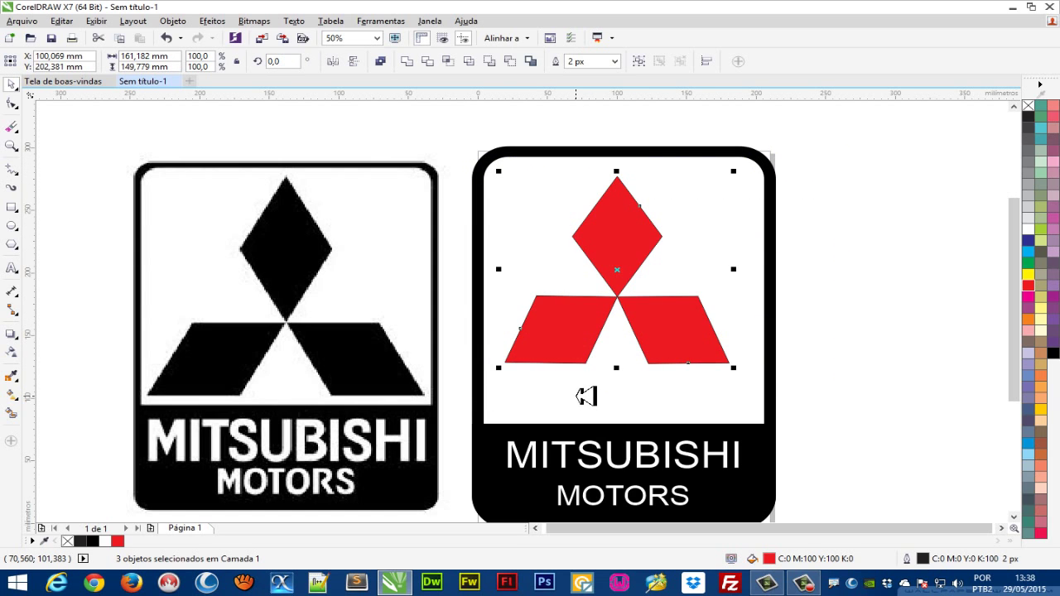
pyautogui.hotkey('ctrl', 'g')
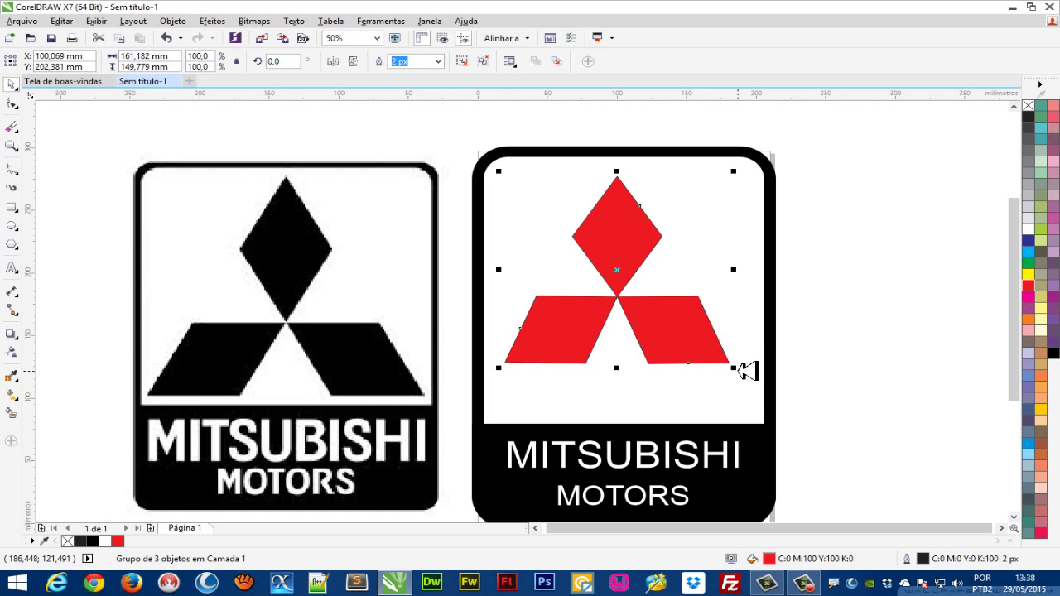
# Enlarge the diamond group to about 176 mm wide and 163.5 mm high and move it to the horizontal centre of the frame
pyautogui.moveTo(748, 371); pyautogui.dragTo(766, 387)
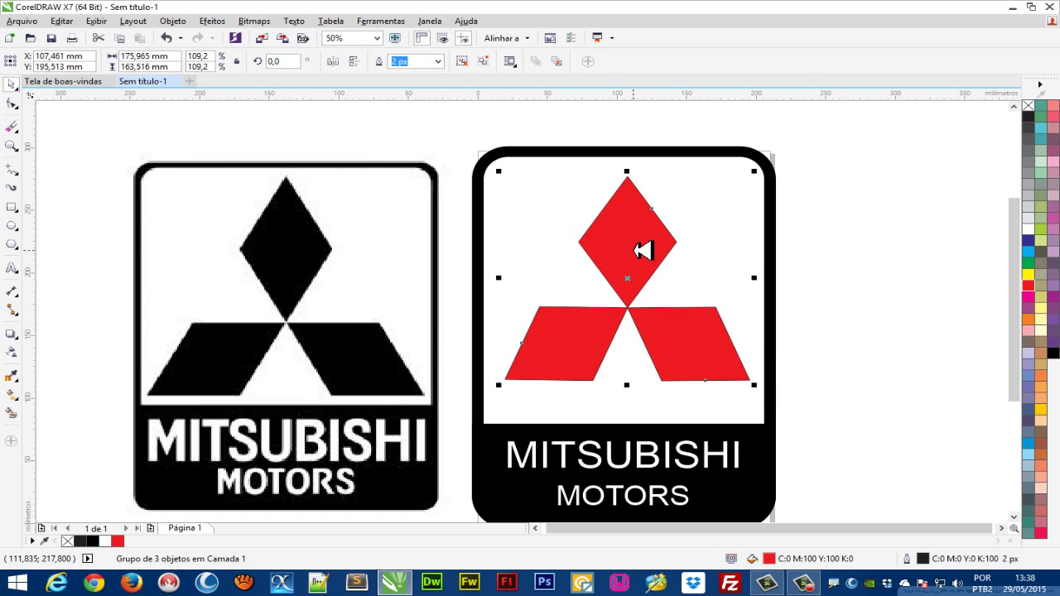
pyautogui.moveTo(642, 250); pyautogui.dragTo(640, 250)
pyautogui.click(832, 292)
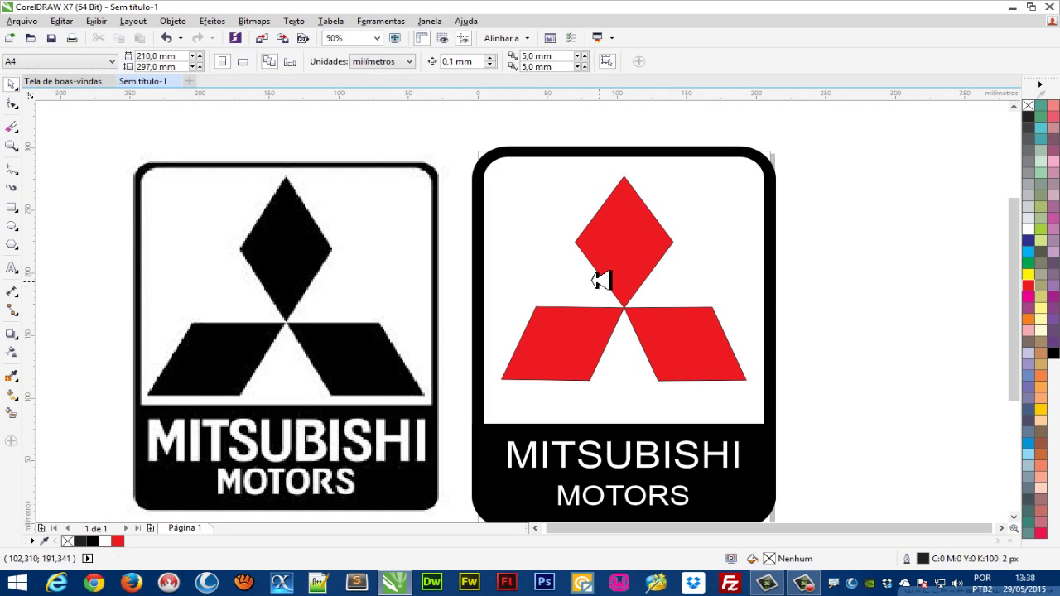
pyautogui.scroll(-2, 601, 280)
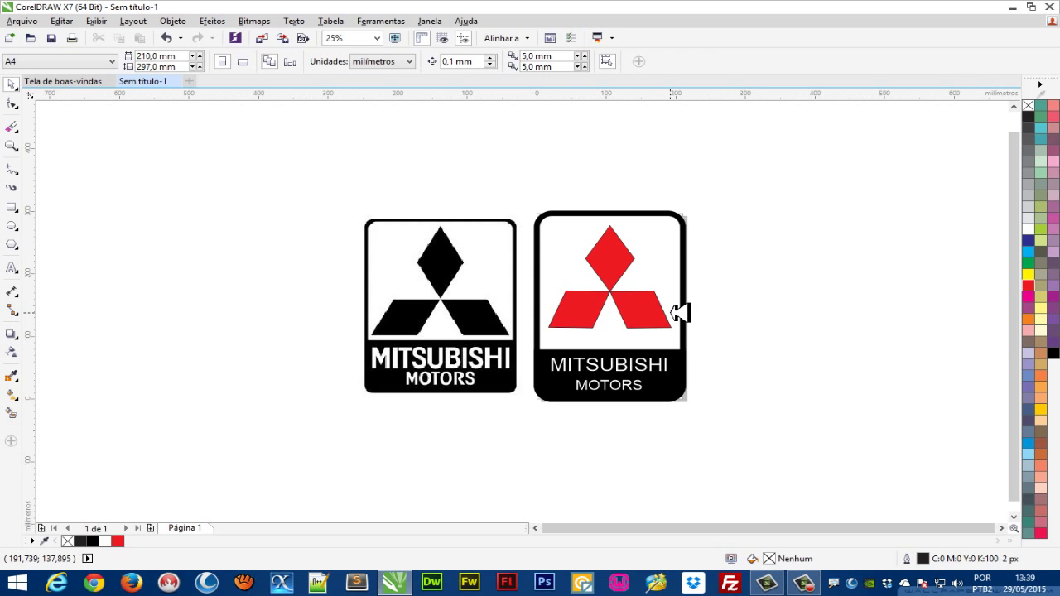
pyautogui.scroll(1, 745, 298)
pyautogui.scroll(-1, 720, 288)
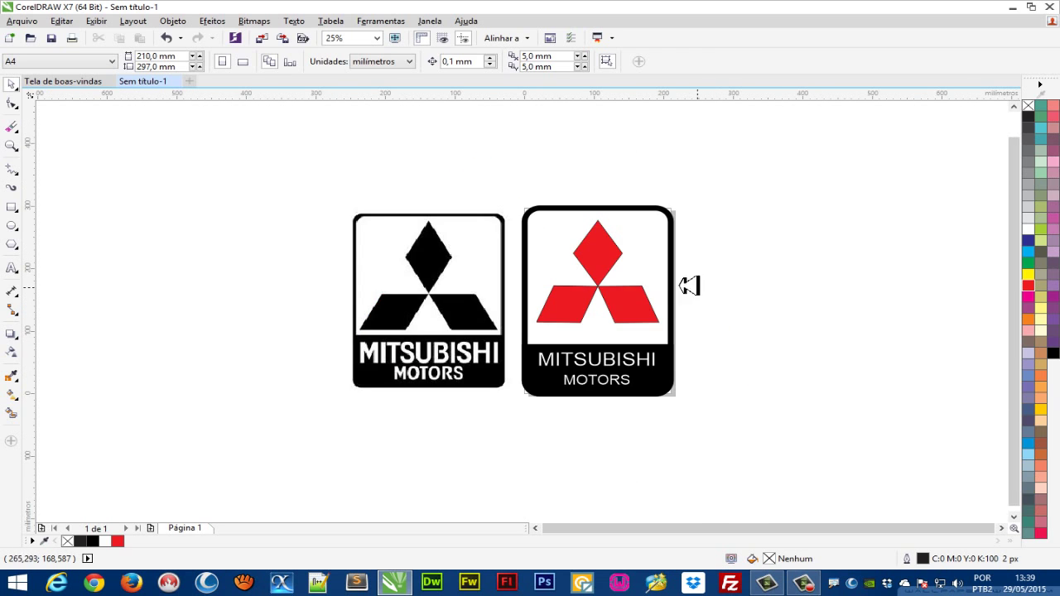
pyautogui.scroll(1, 636, 272)
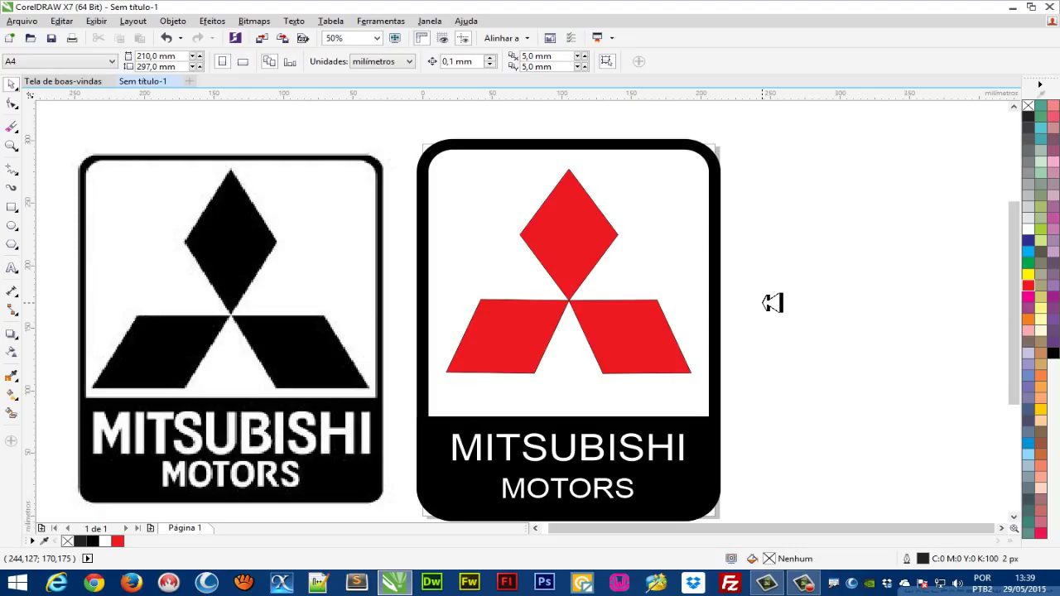
pyautogui.press('super+d')
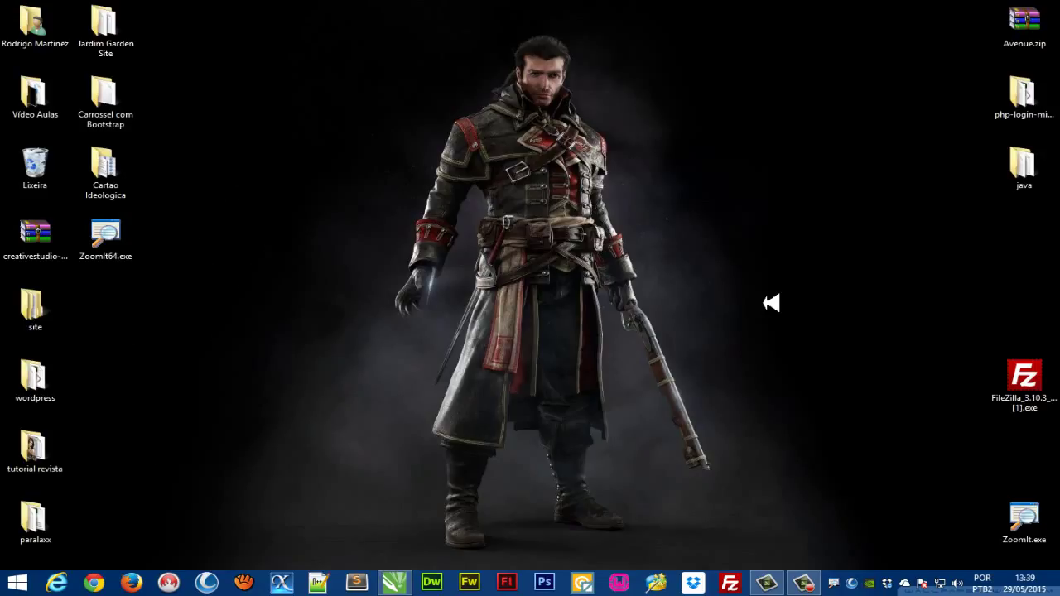